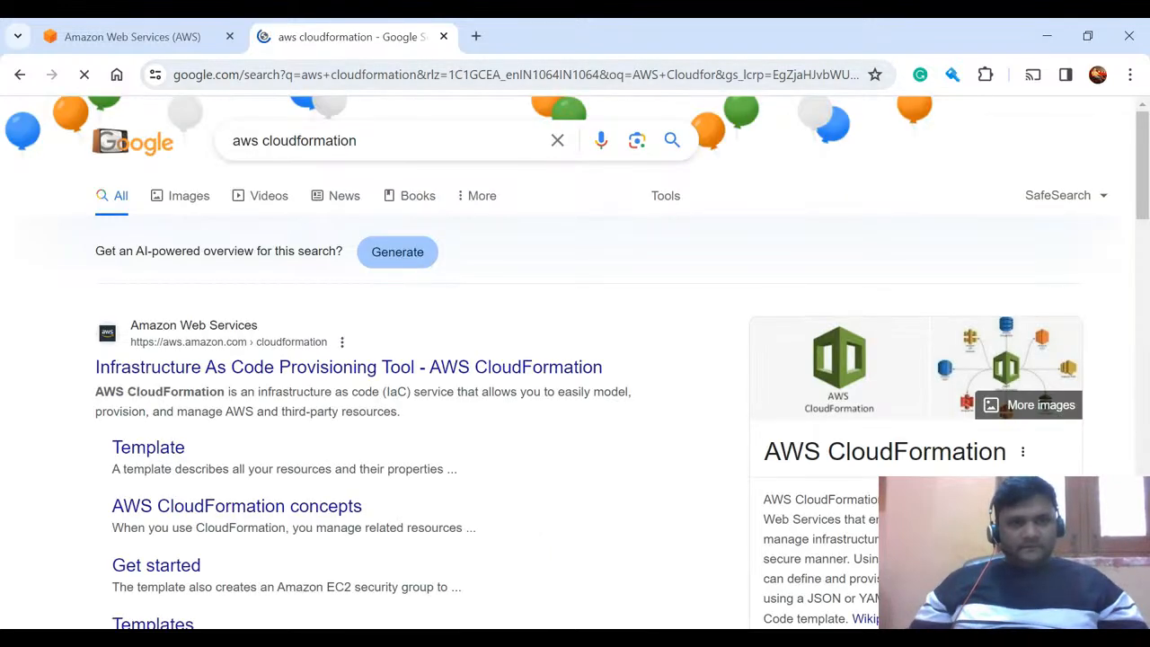
Open the AWS CloudFormation product page from the search results and view its How it works diagram
click(409, 369)
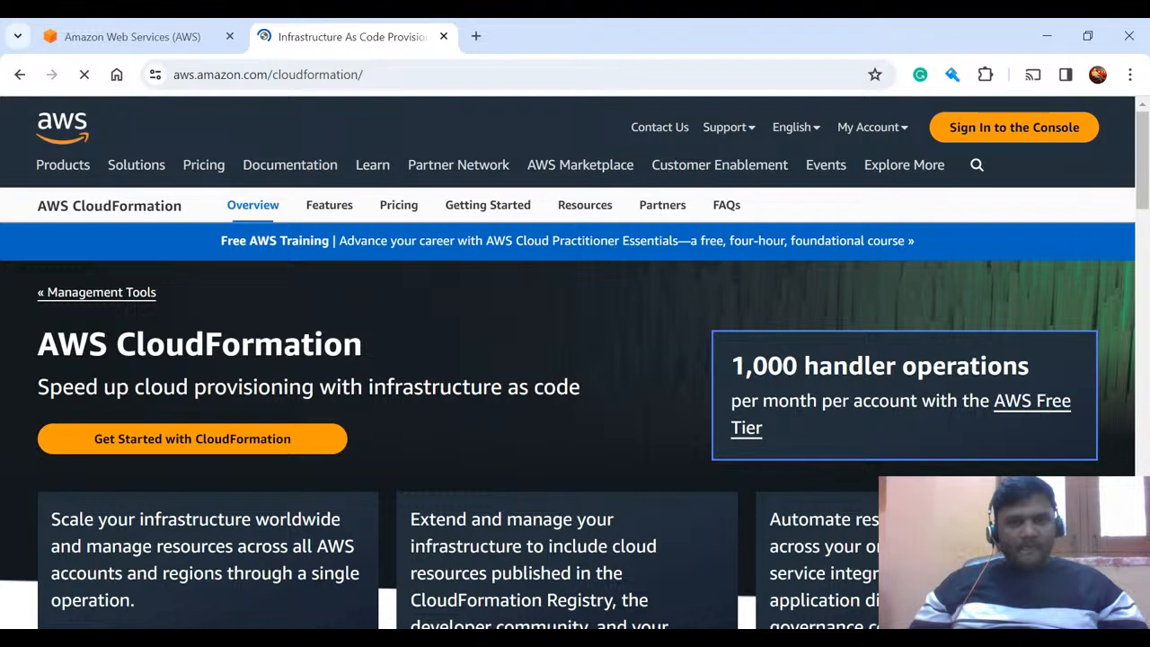
scroll(575, 419, down, 2)
scroll(412, 373, down, 2)
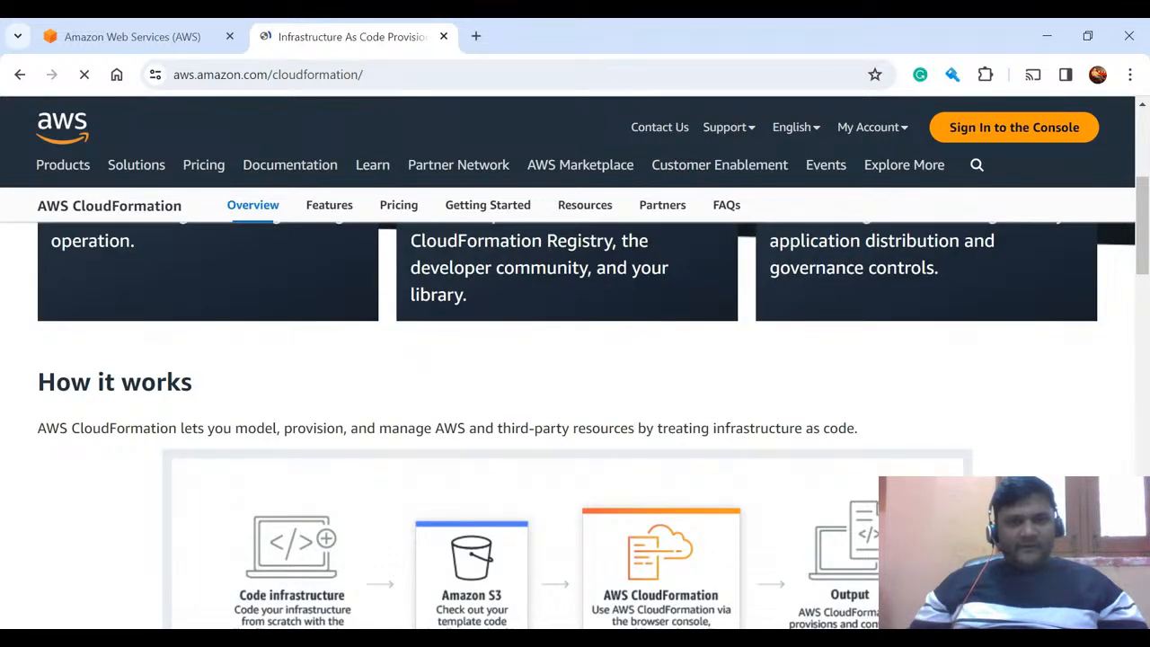
scroll(412, 374, down, 2)
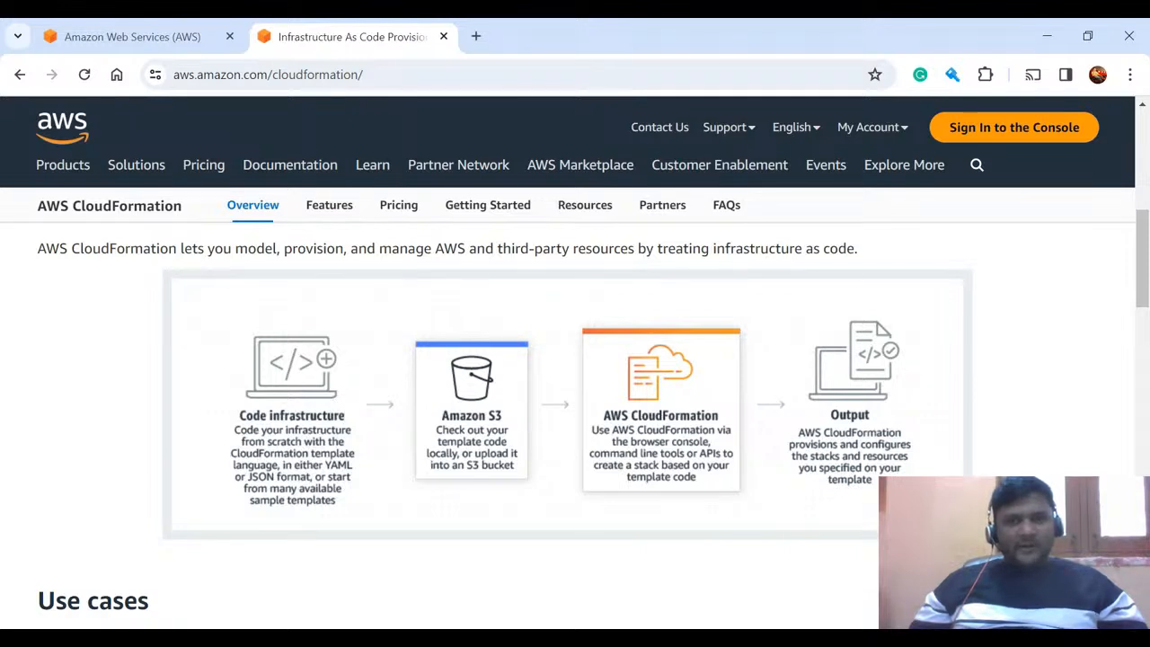
Open the management console with AdministratorAccess for the intended account from the AWS access portal's account list
click(130, 50)
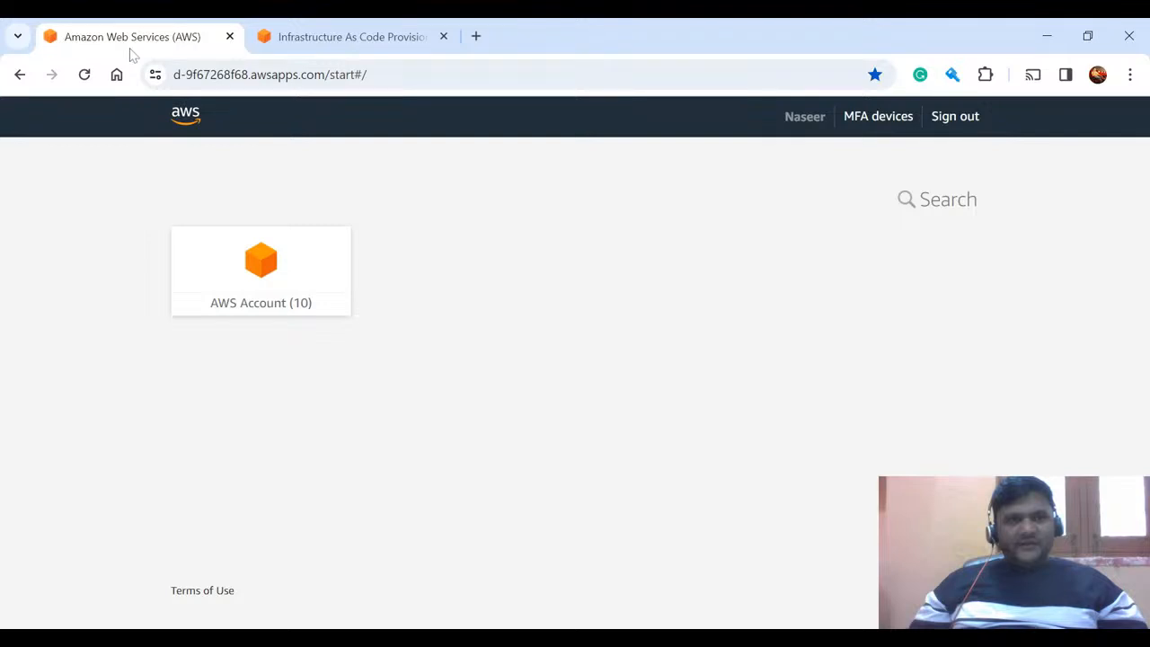
click(250, 296)
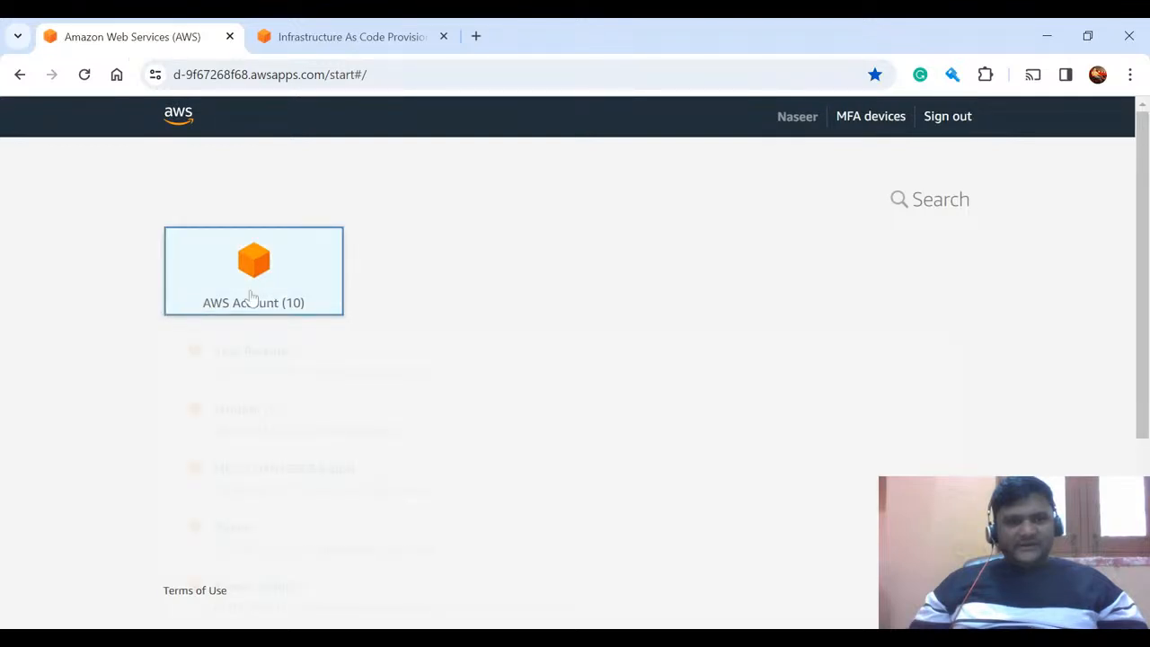
scroll(320, 403, down, 3)
click(322, 403)
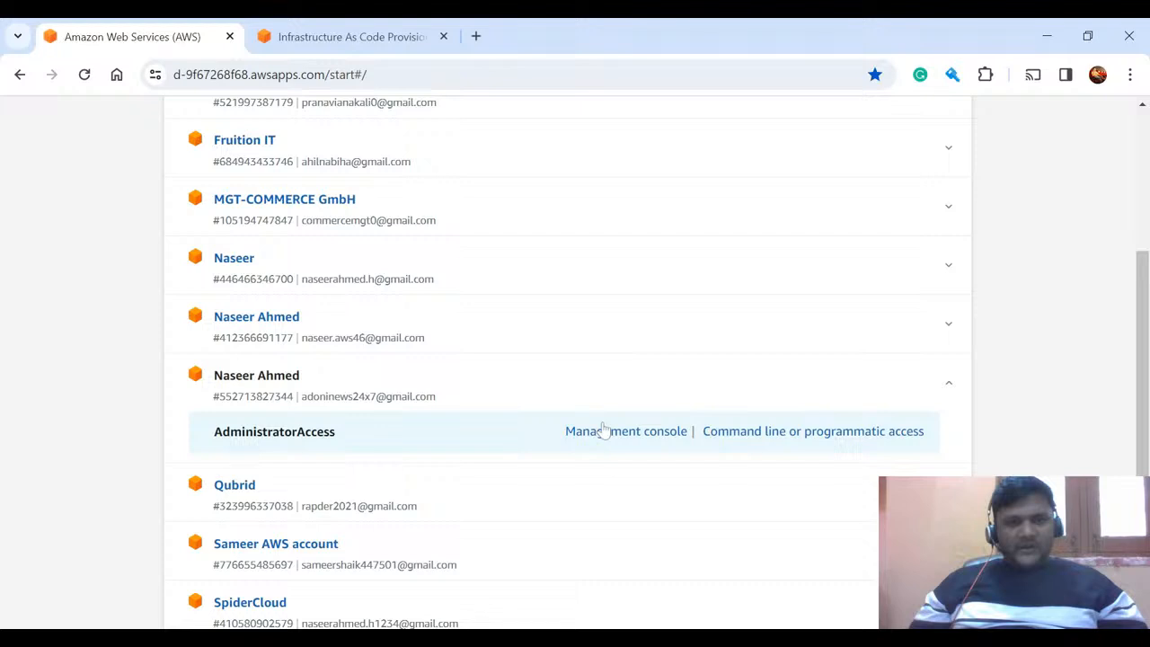
click(604, 431)
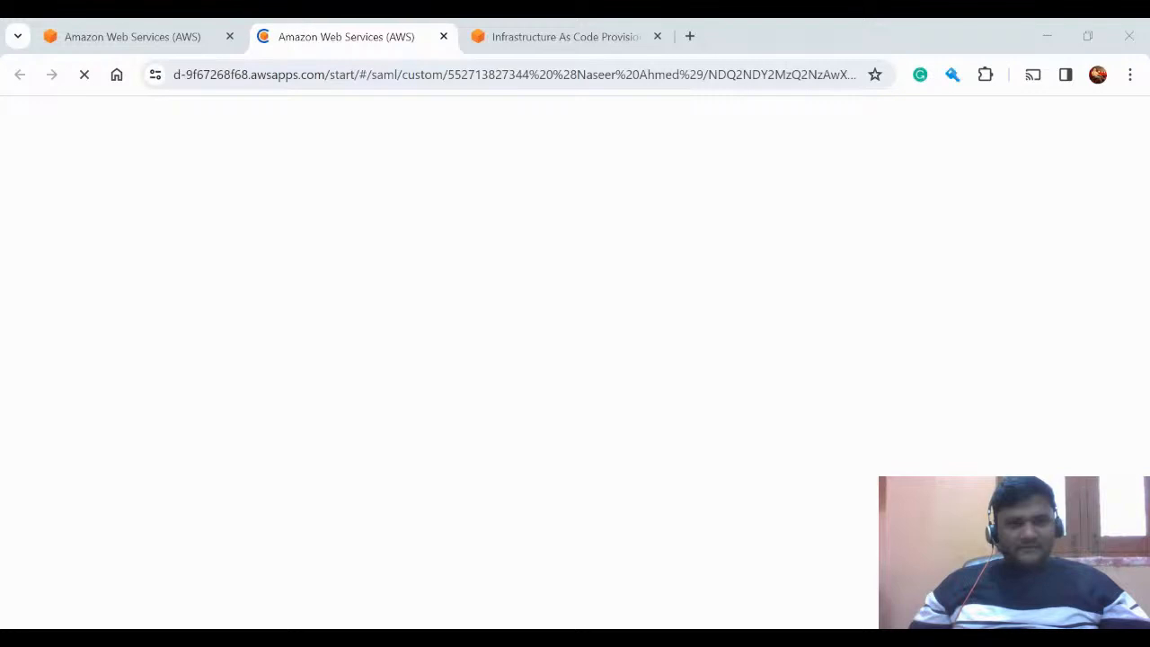
Launch the same account's management console again from the access portal and check both console tabs
click(191, 50)
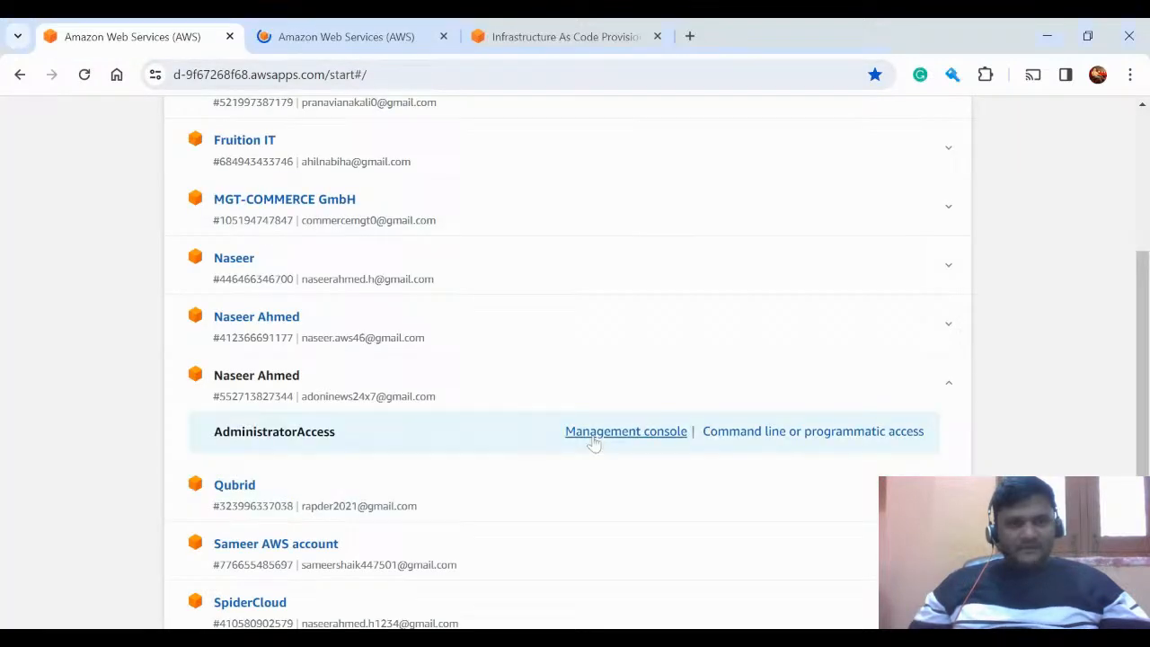
click(593, 440)
click(513, 34)
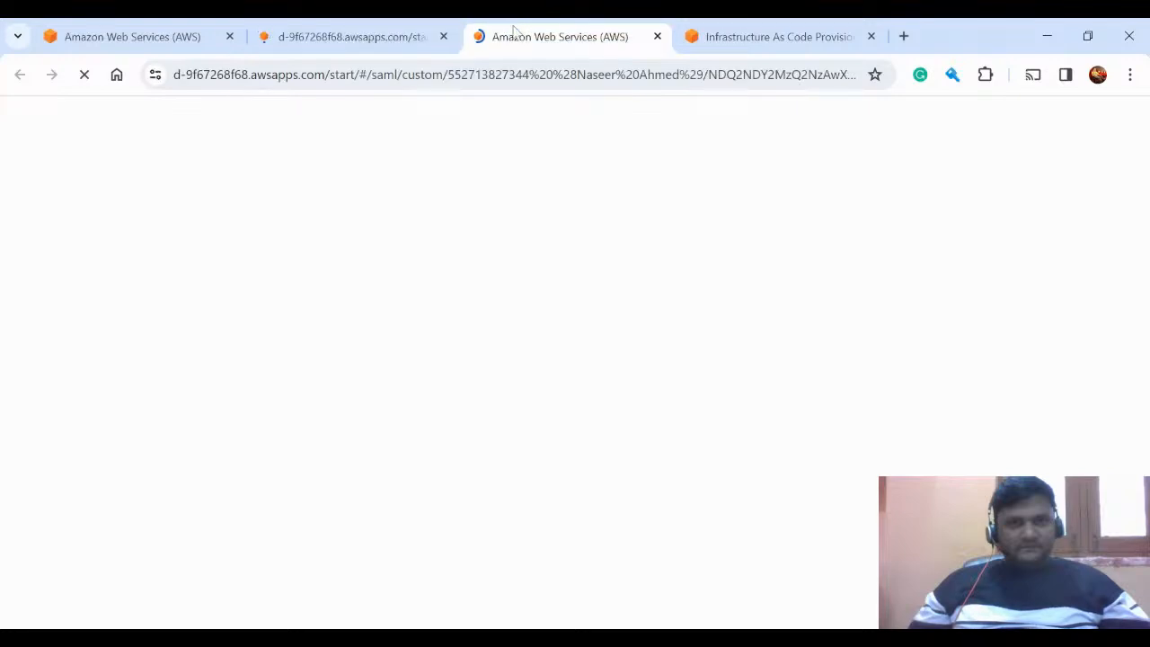
click(395, 45)
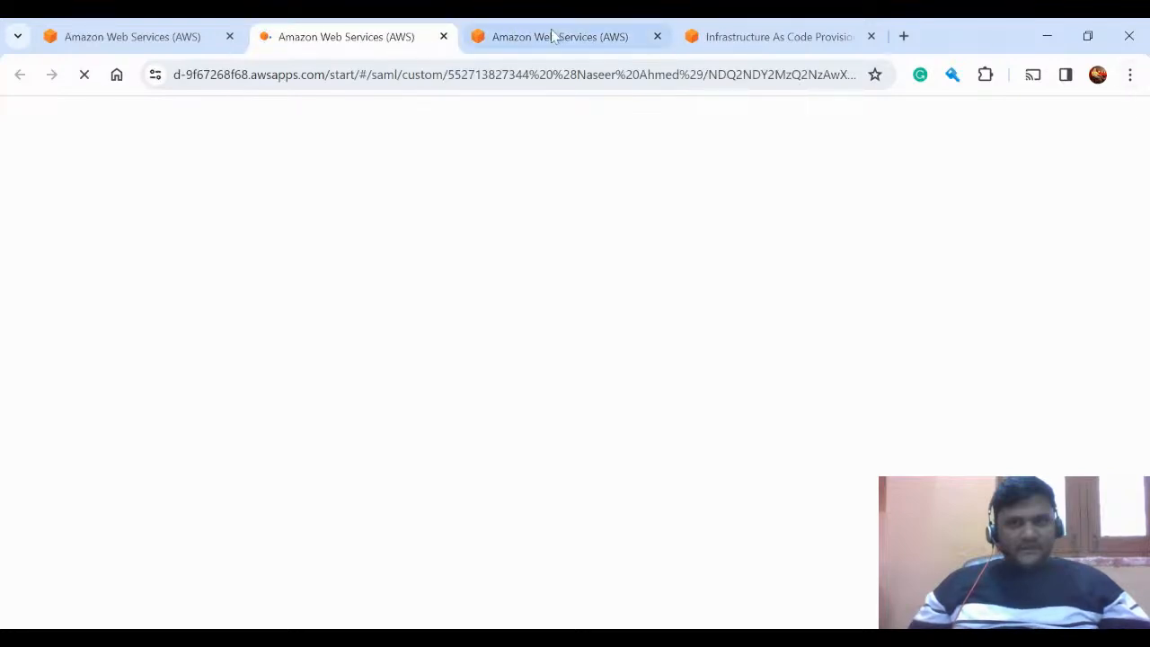
click(619, 47)
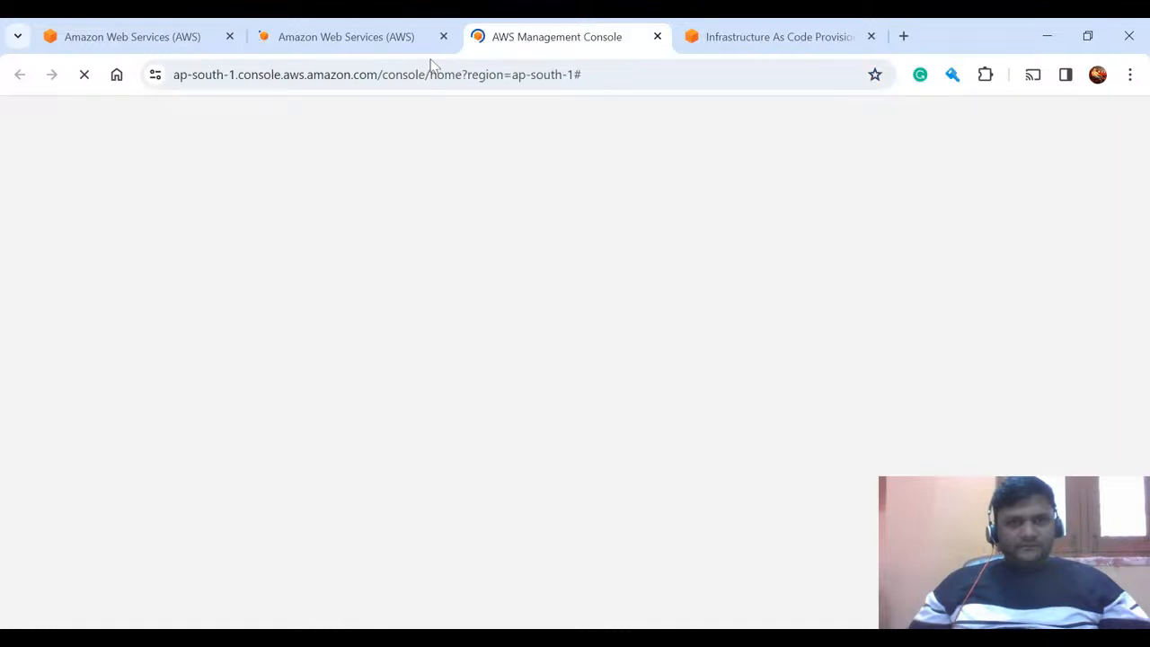
Review the How it works diagram and Use cases section on the CloudFormation product page
click(737, 39)
scroll(501, 442, up, 3)
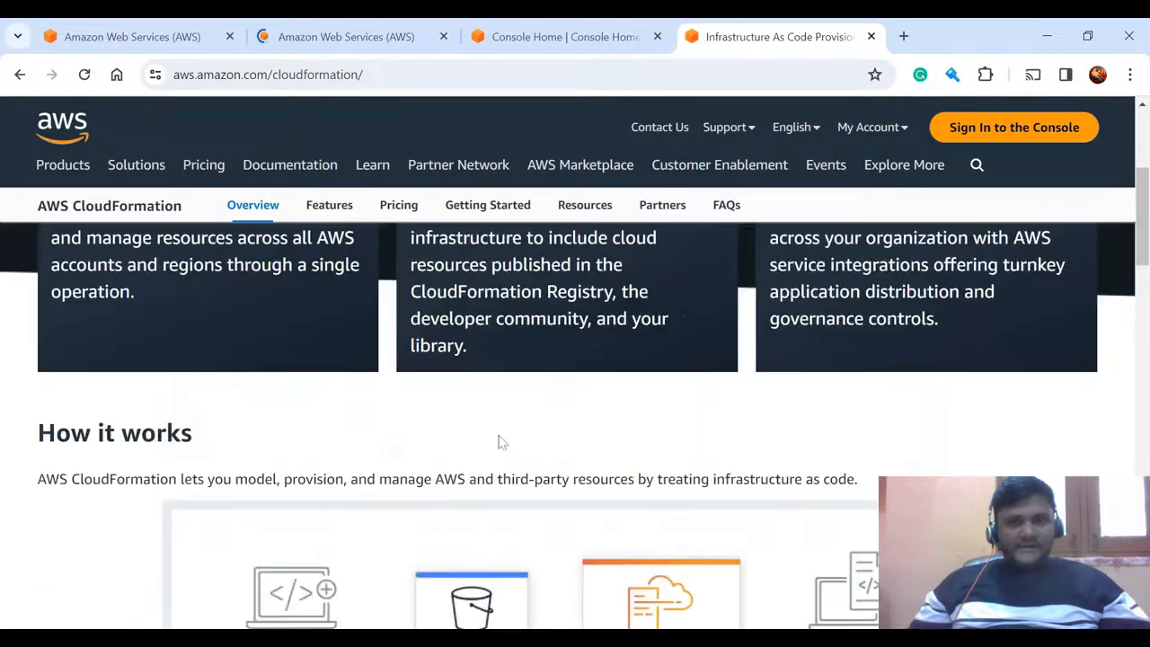
scroll(502, 442, up, 4)
scroll(498, 441, down, 5)
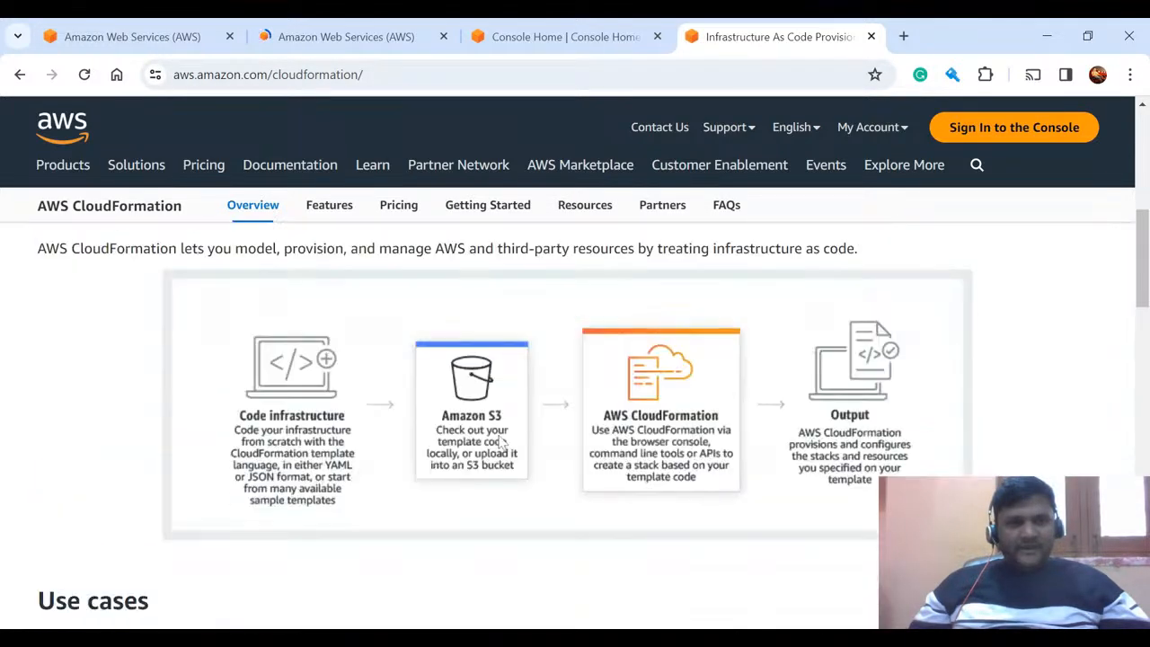
scroll(501, 442, down, 4)
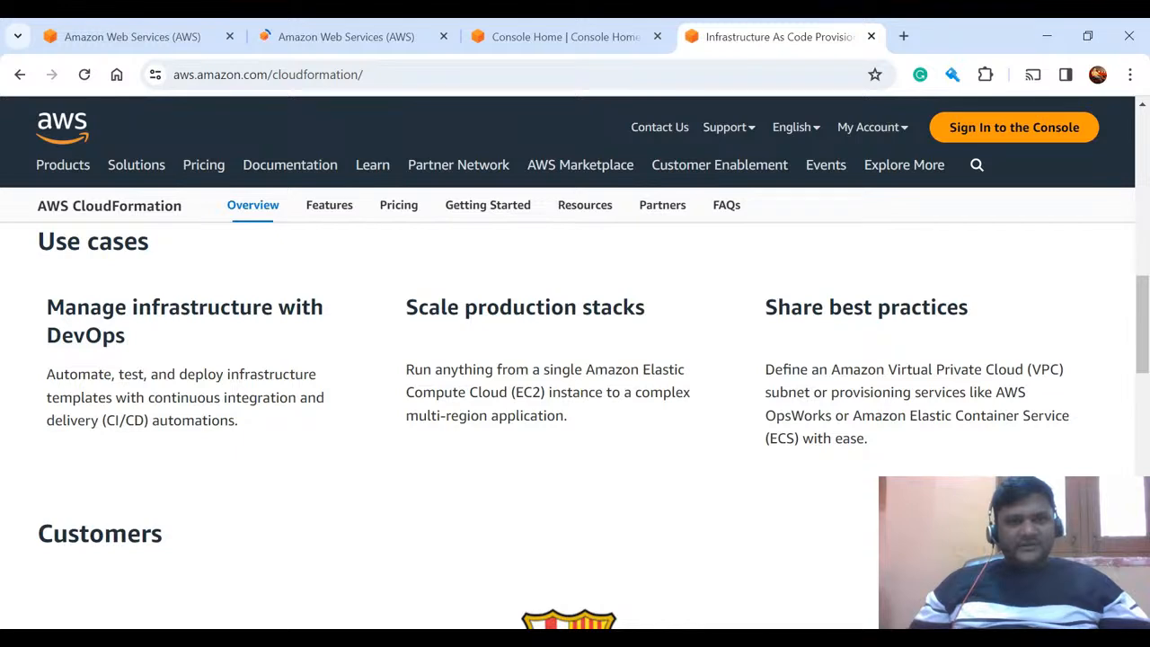
Return to Console Home and close the duplicate console tab that is still loading
click(585, 27)
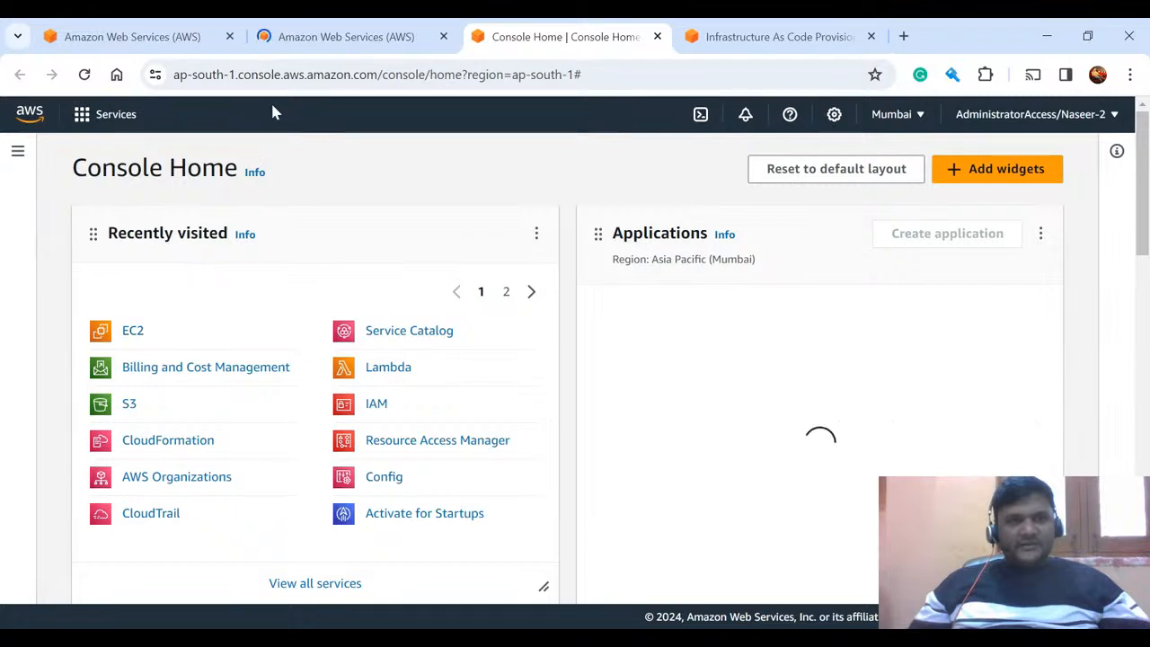
click(385, 37)
click(444, 37)
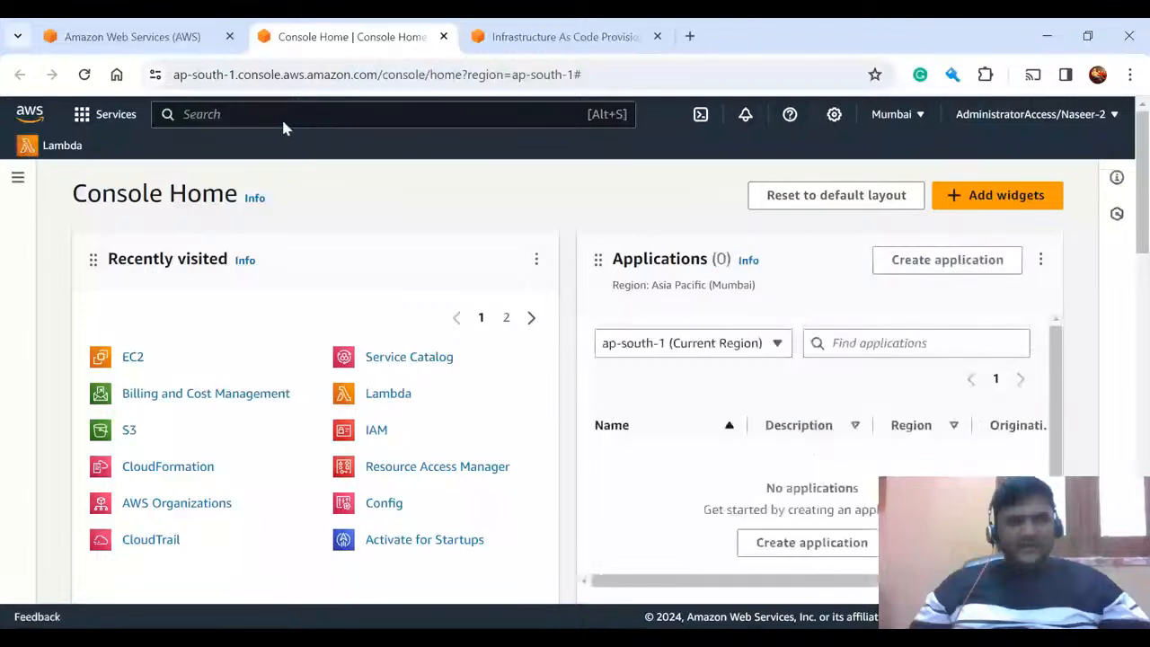
Search the AWS console for "cloudformation" and open the CloudFormation service
click(282, 124)
text(cloud)
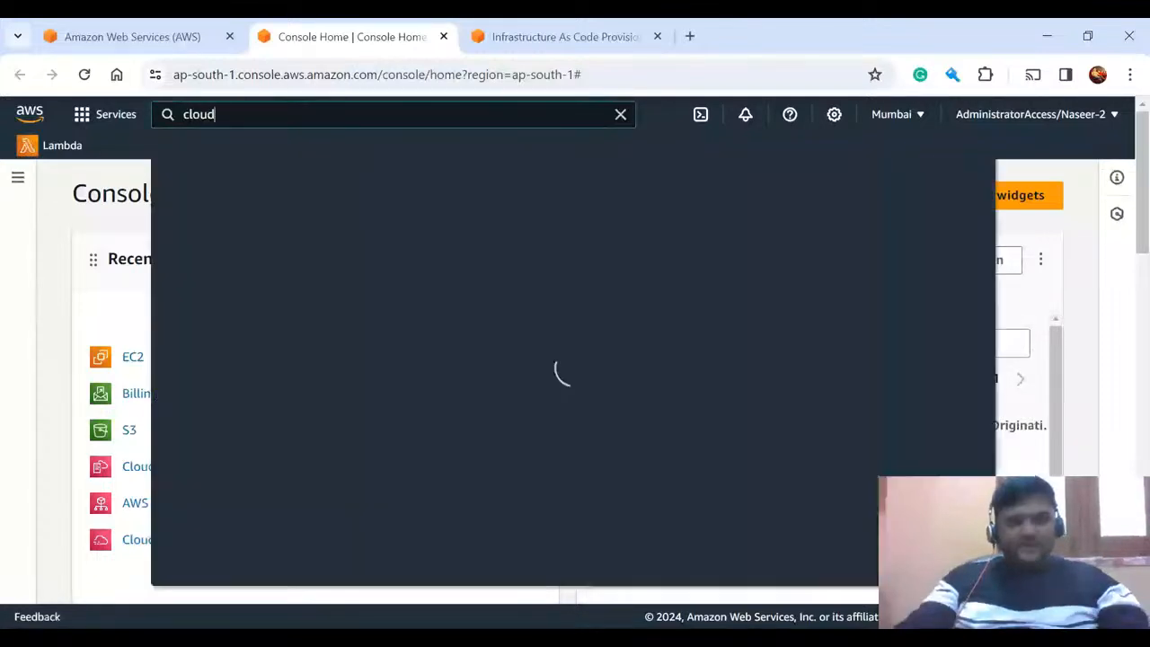
text(forma)
text(tion)
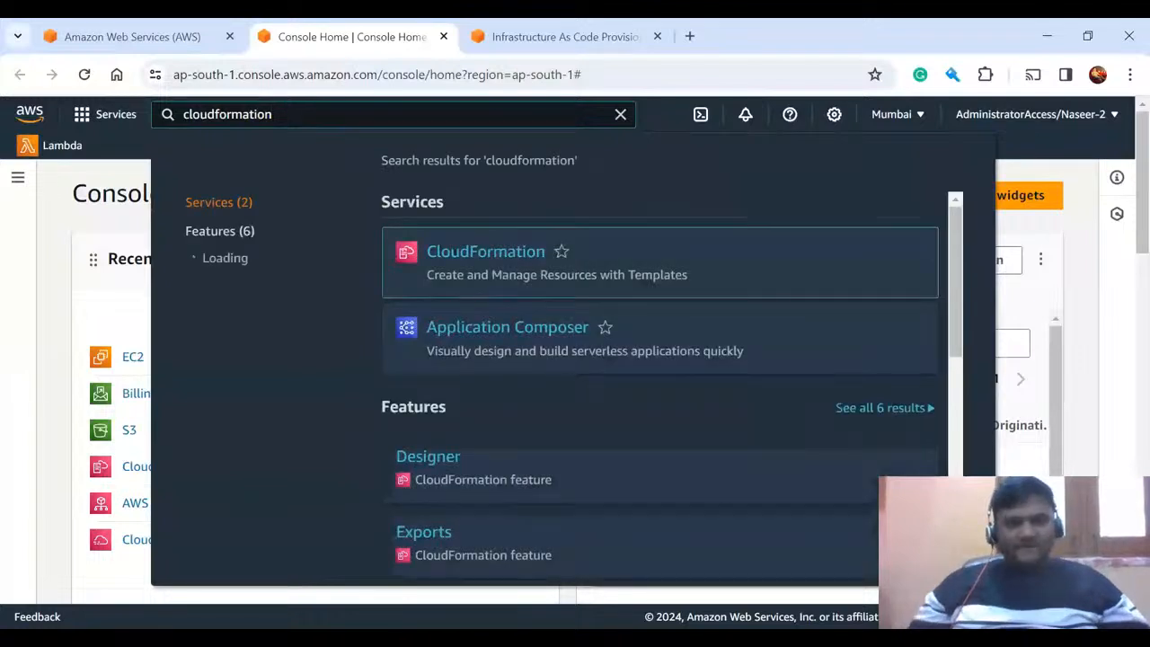
click(531, 261)
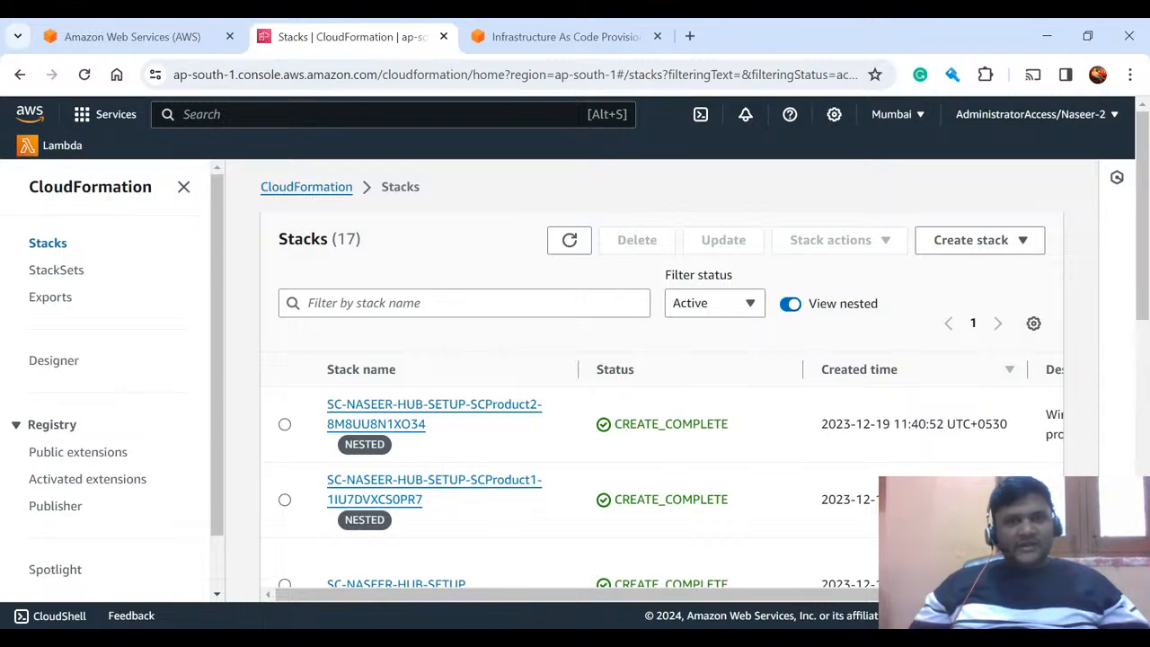
Look through CloudFormation's StackSets and Exports pages, and return to the Stacks list
click(64, 275)
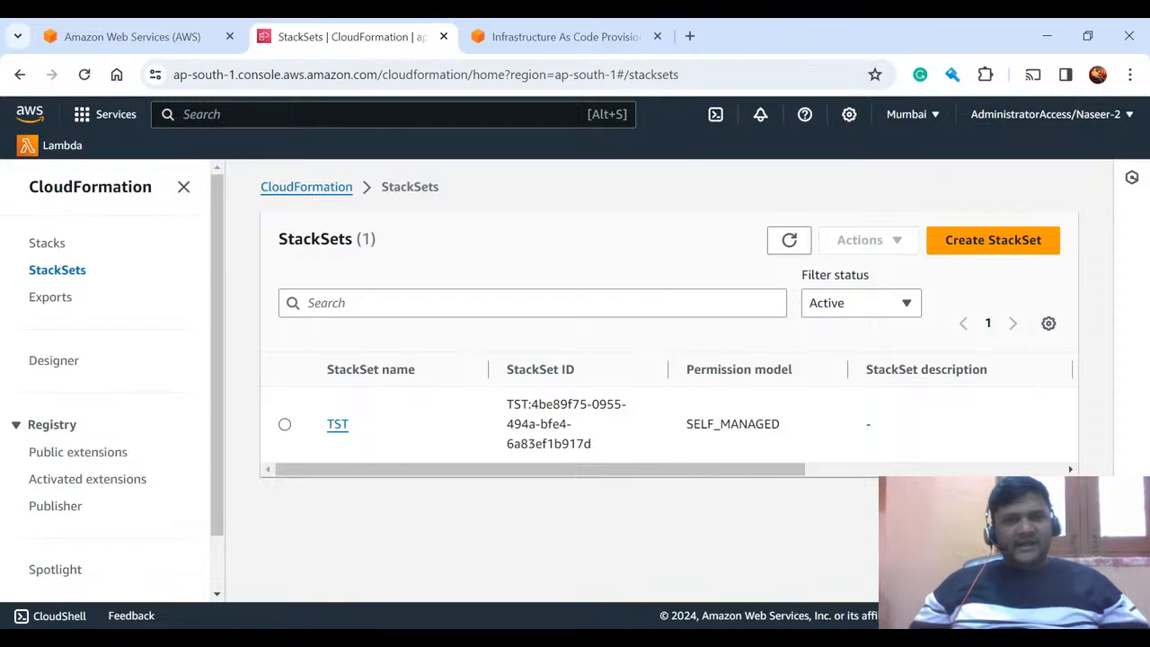
click(41, 296)
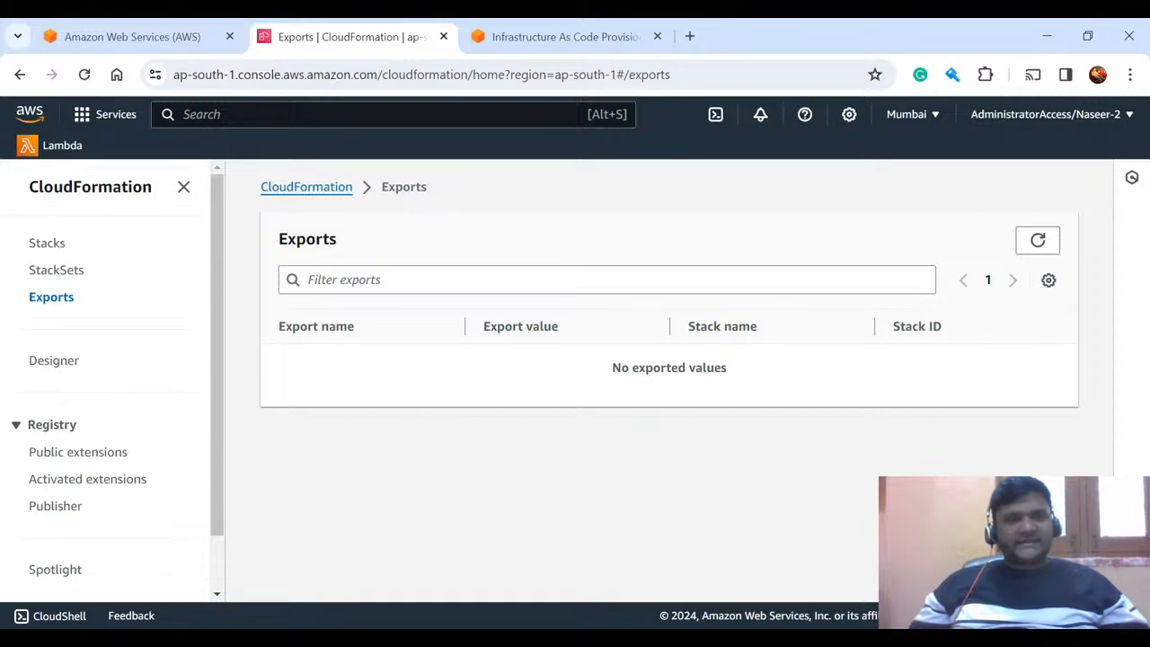
click(50, 251)
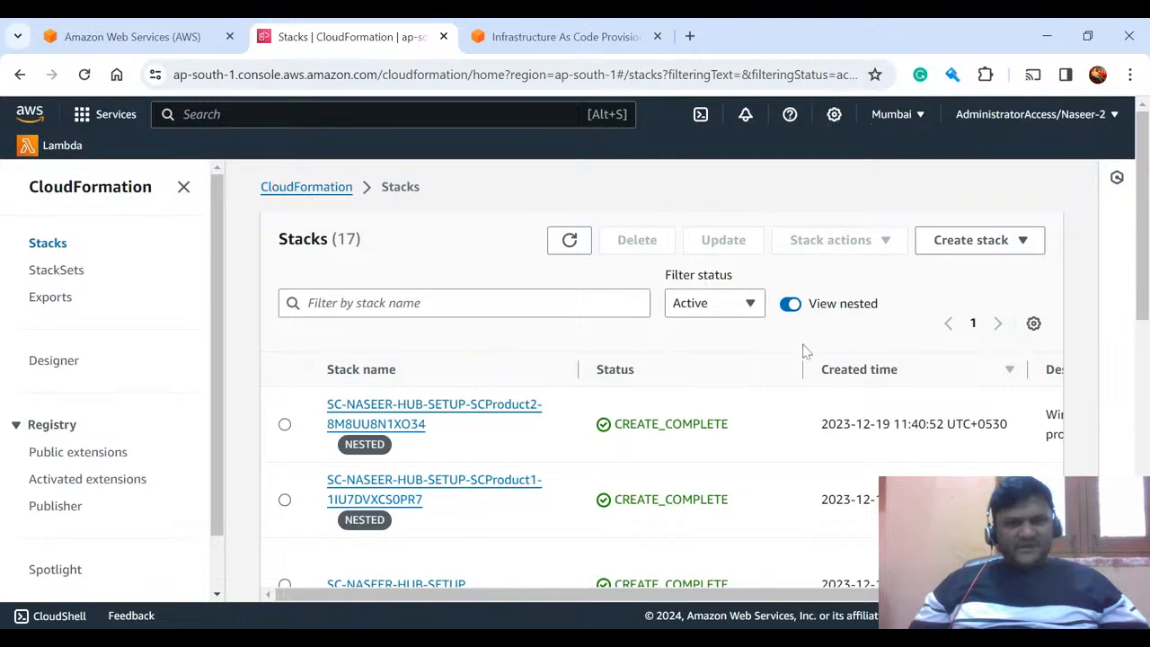
Look over the remaining sections of the CloudFormation product page and return to its beginning
click(543, 38)
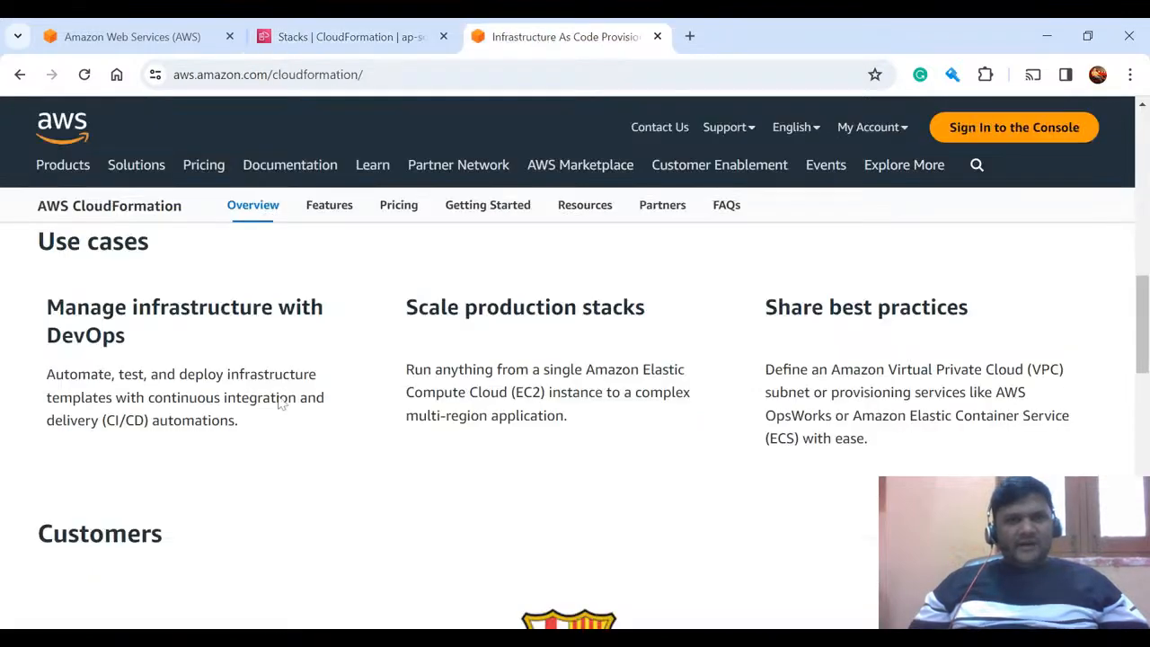
scroll(476, 342, down, 12)
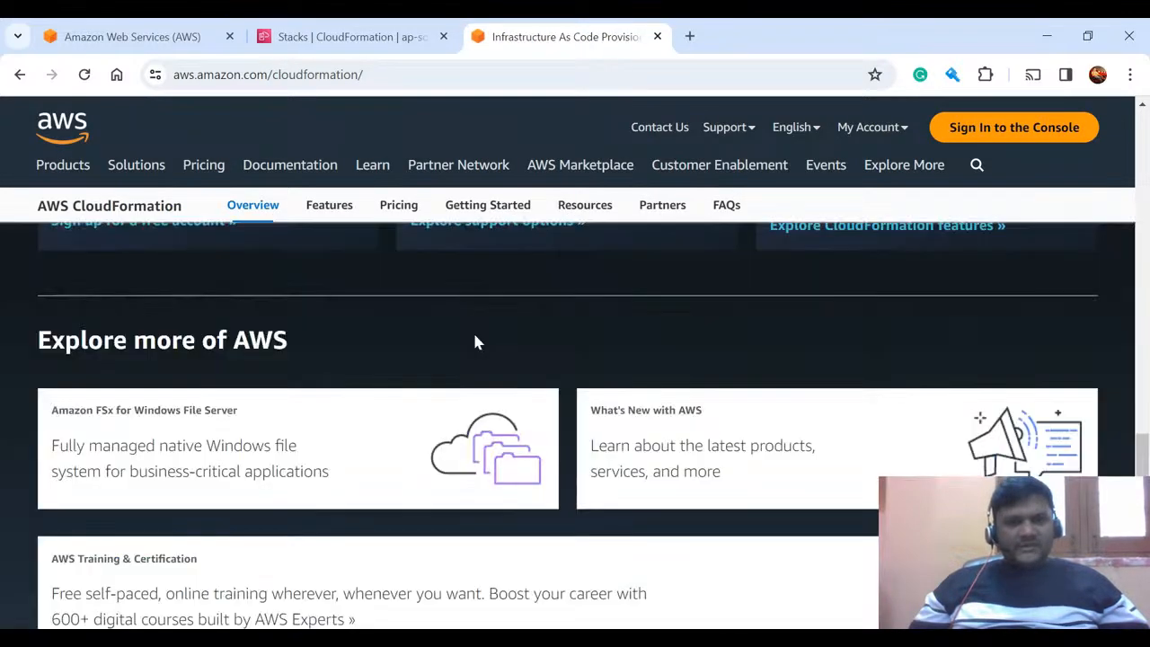
scroll(476, 342, down, 3)
scroll(476, 341, up, 8)
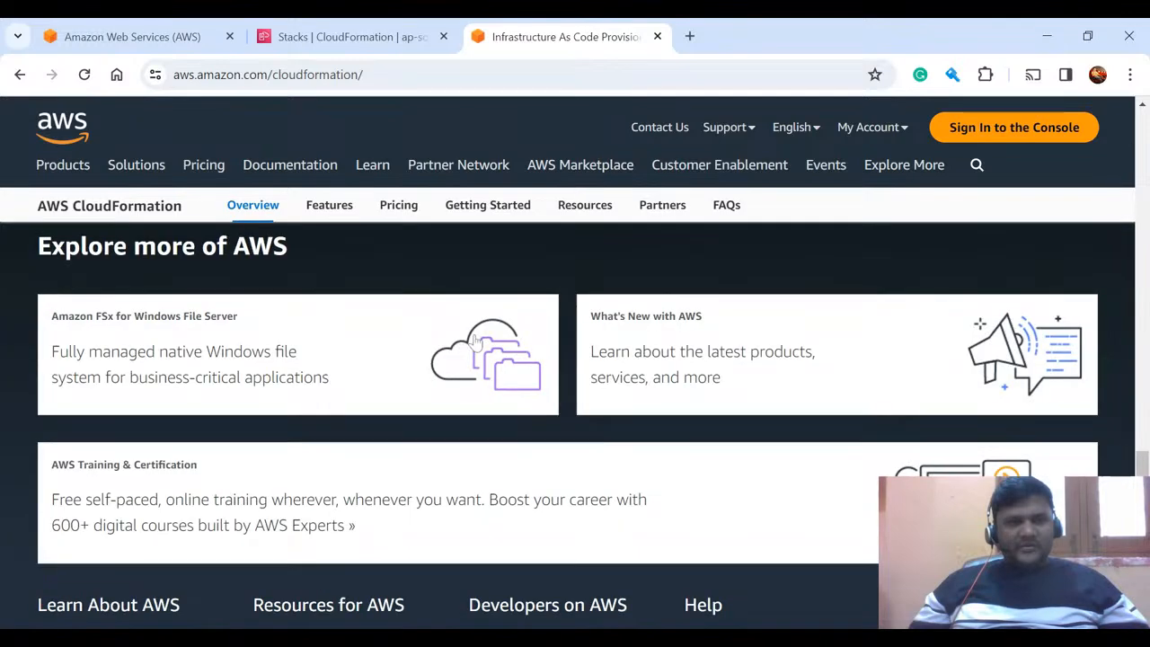
scroll(476, 344, up, 10)
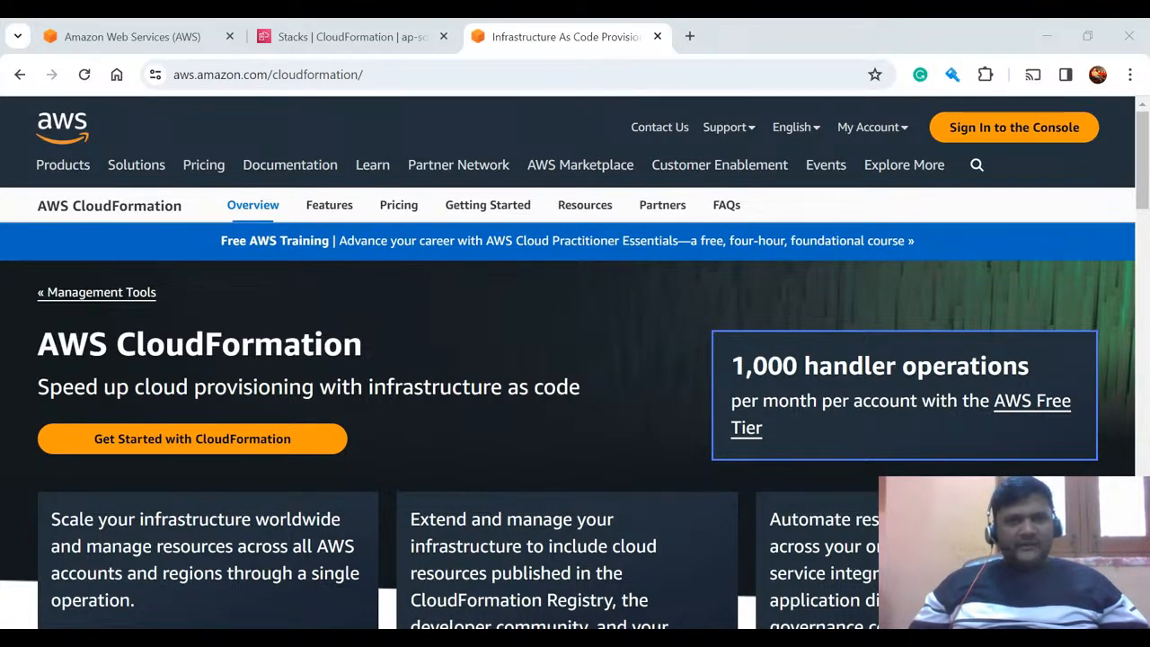
click(1047, 36)
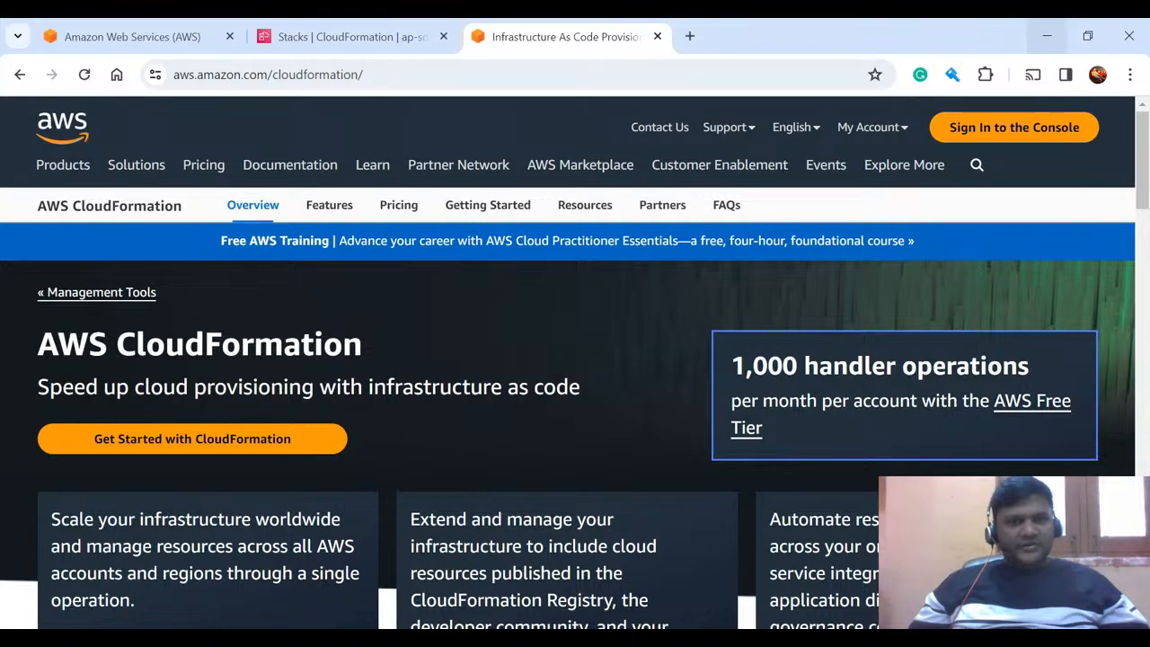
Start creating a CloudFormation stack with new resources (standard) from the Stacks list
click(395, 41)
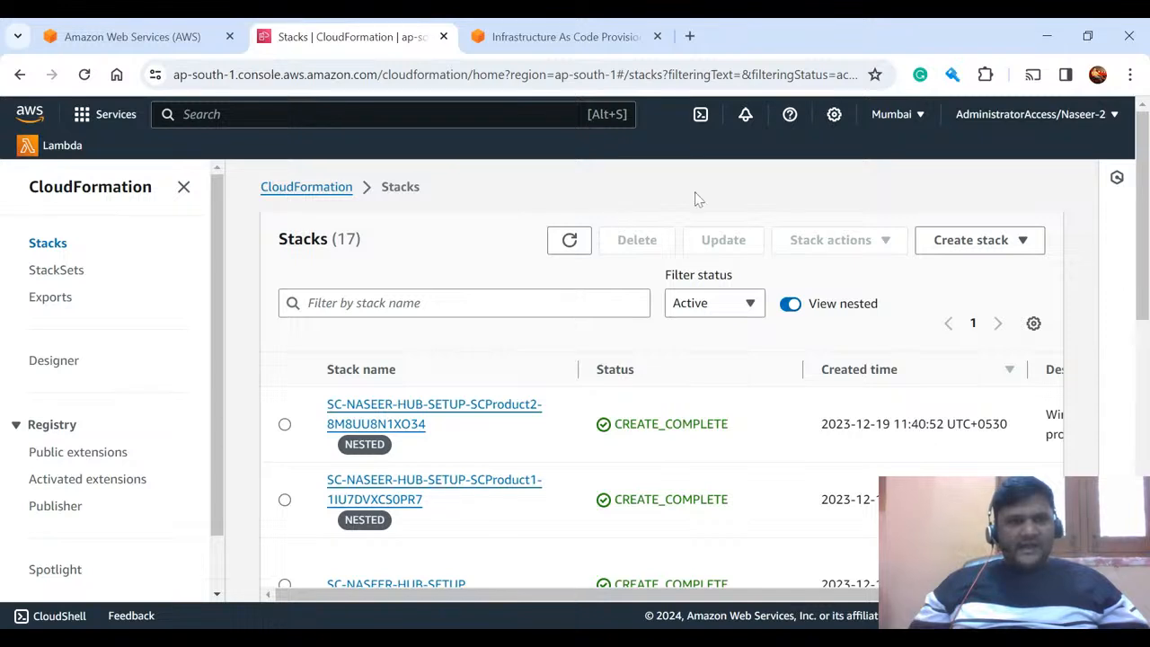
click(999, 252)
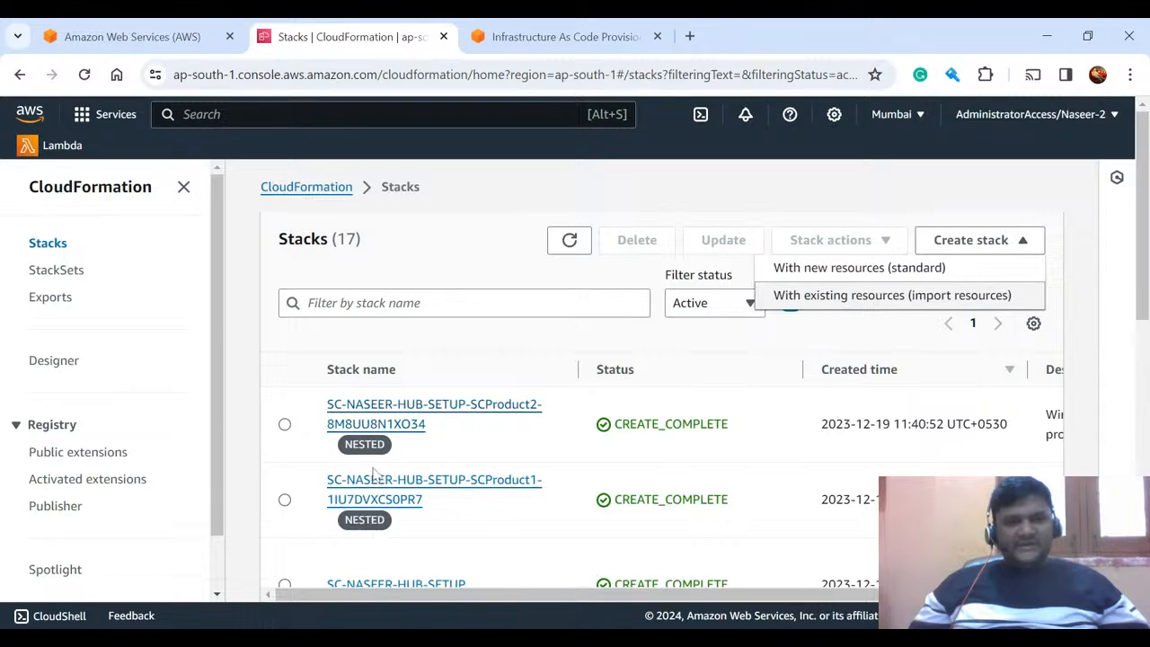
click(833, 280)
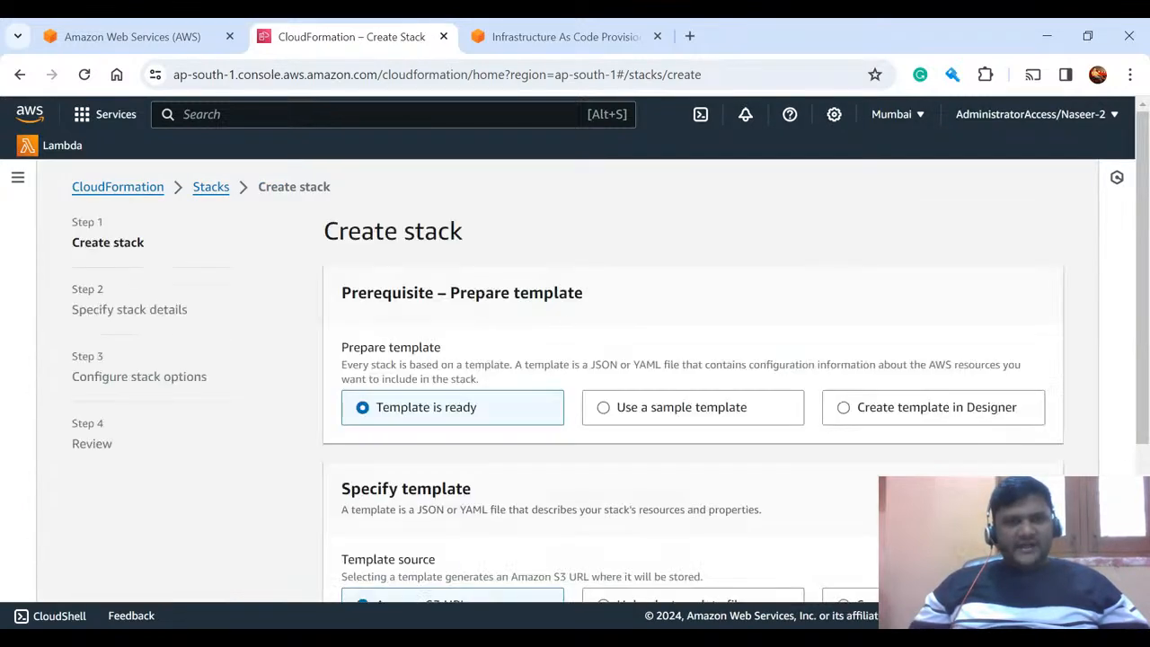
Review the template preparation choices and the list of sample templates offered by the sample template option
scroll(530, 354, down, 1)
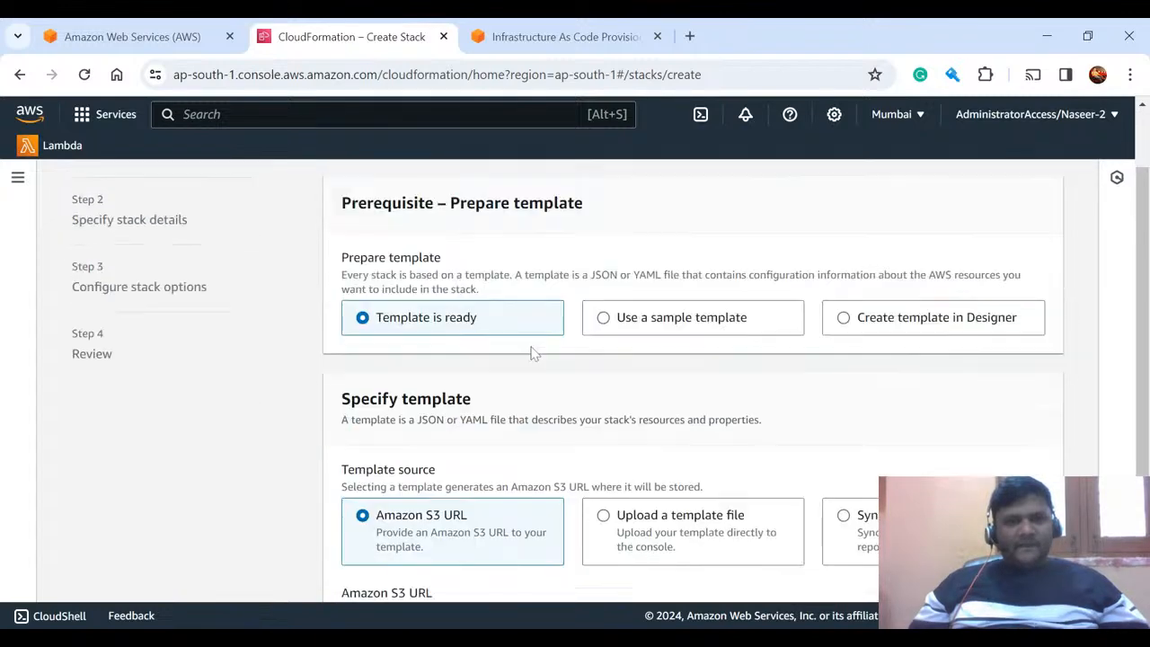
drag(342, 203, 599, 203)
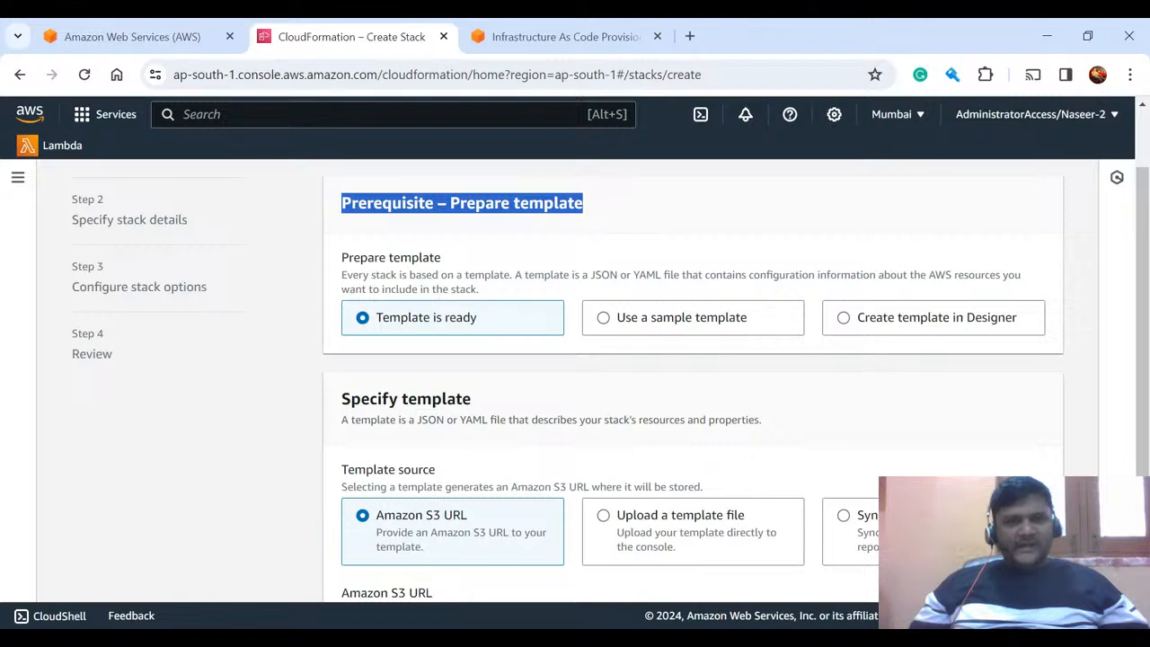
click(495, 367)
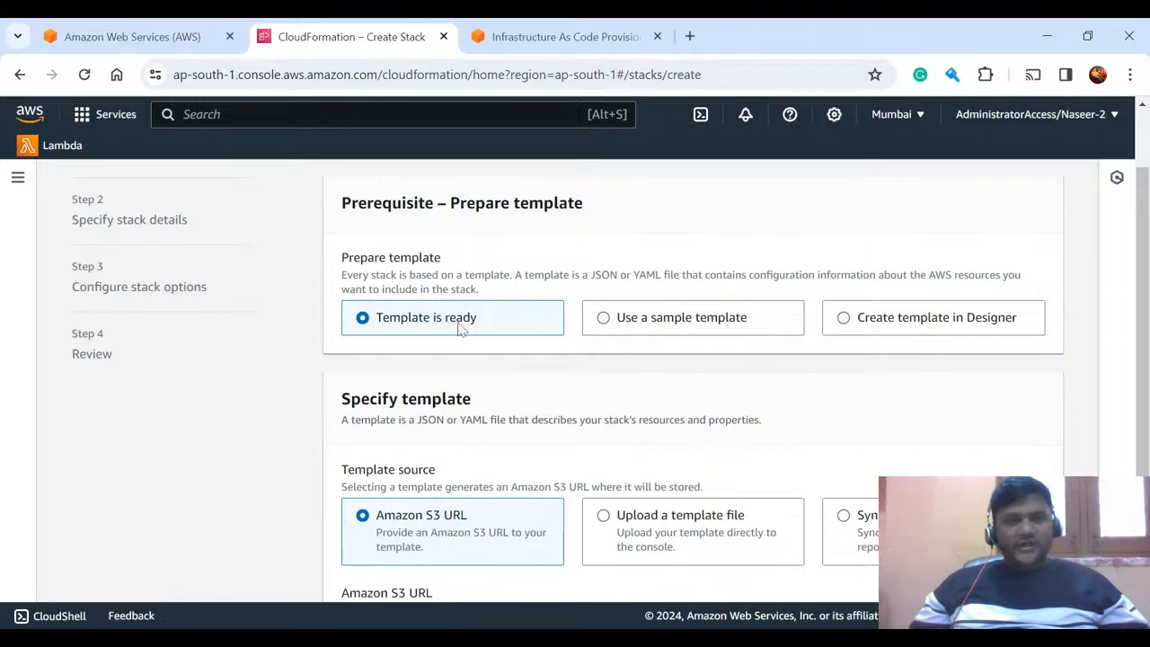
click(669, 324)
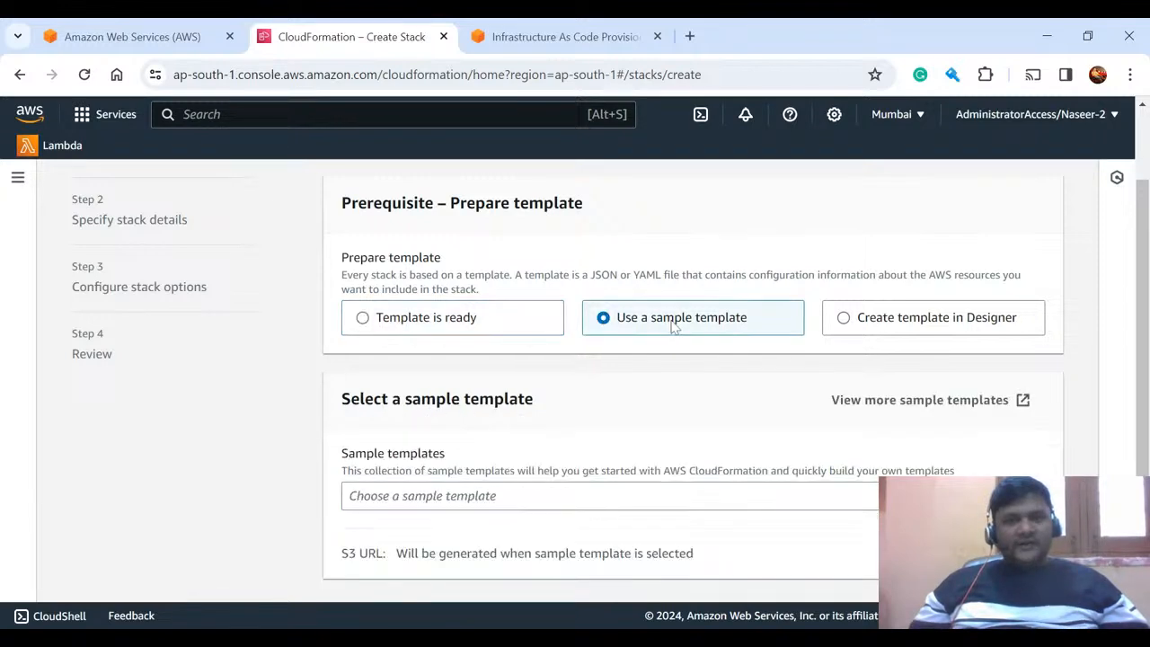
click(595, 496)
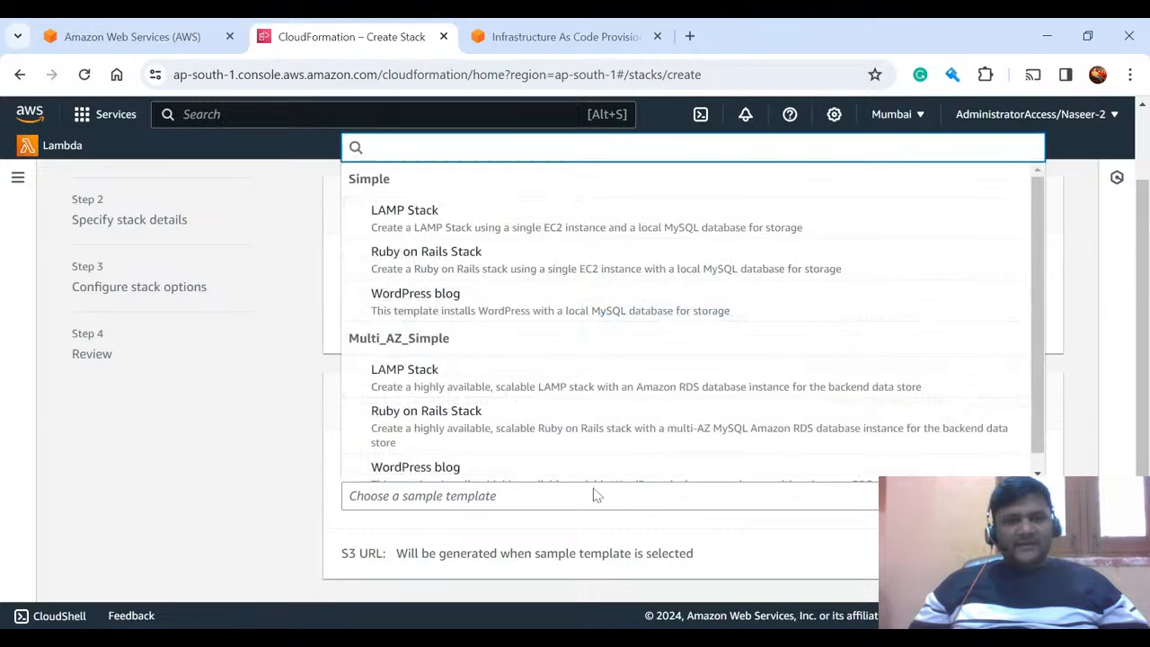
scroll(489, 353, down, 1)
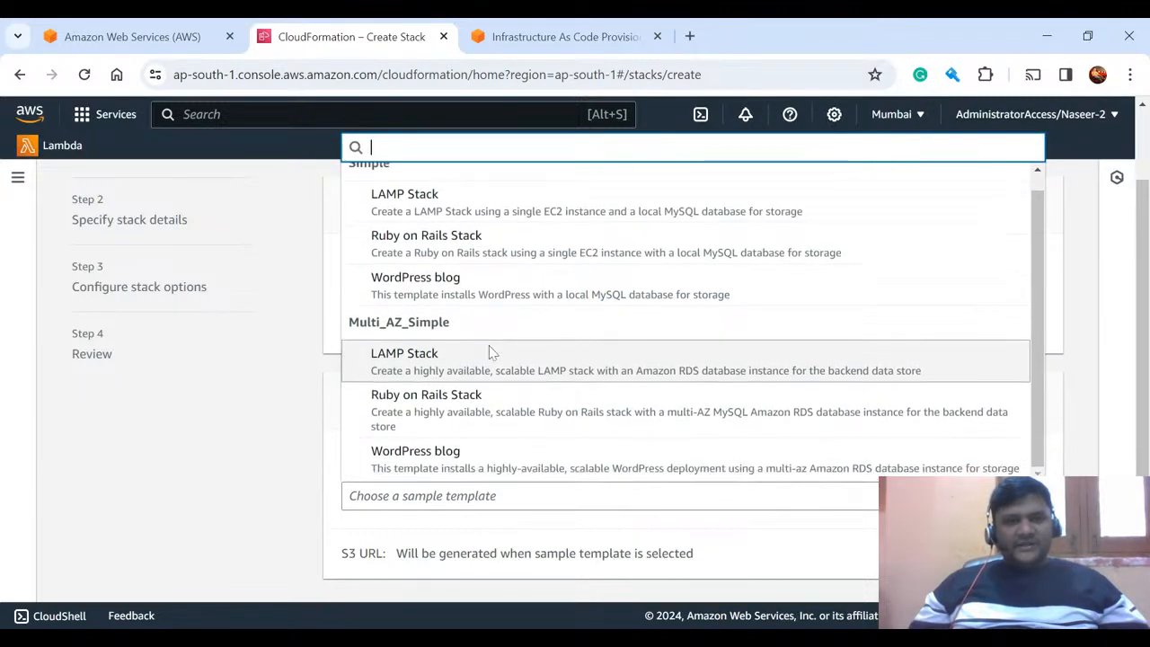
scroll(492, 352, up, 1)
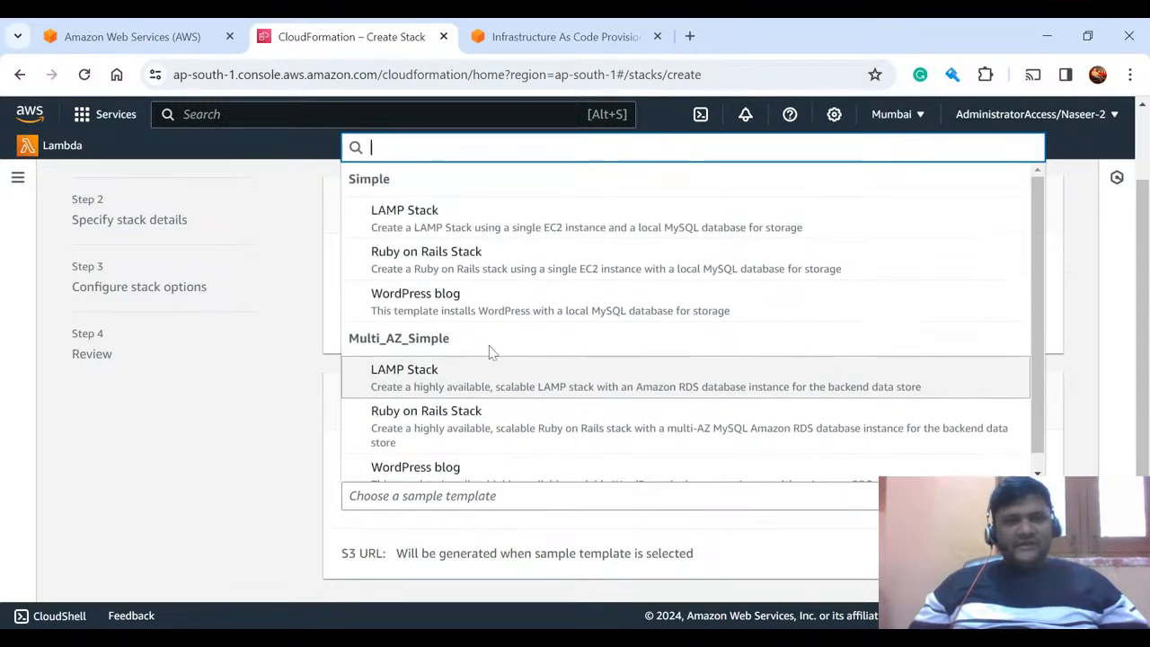
click(263, 380)
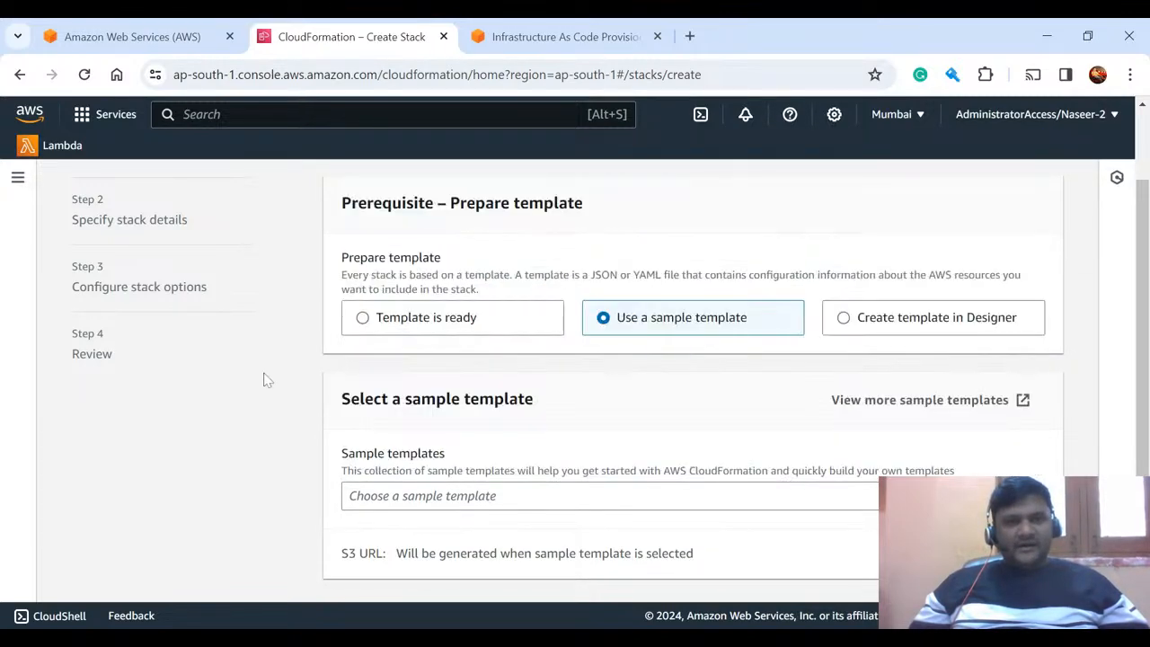
Choose to create the stack template in Designer and open CloudFormation Designer
click(869, 326)
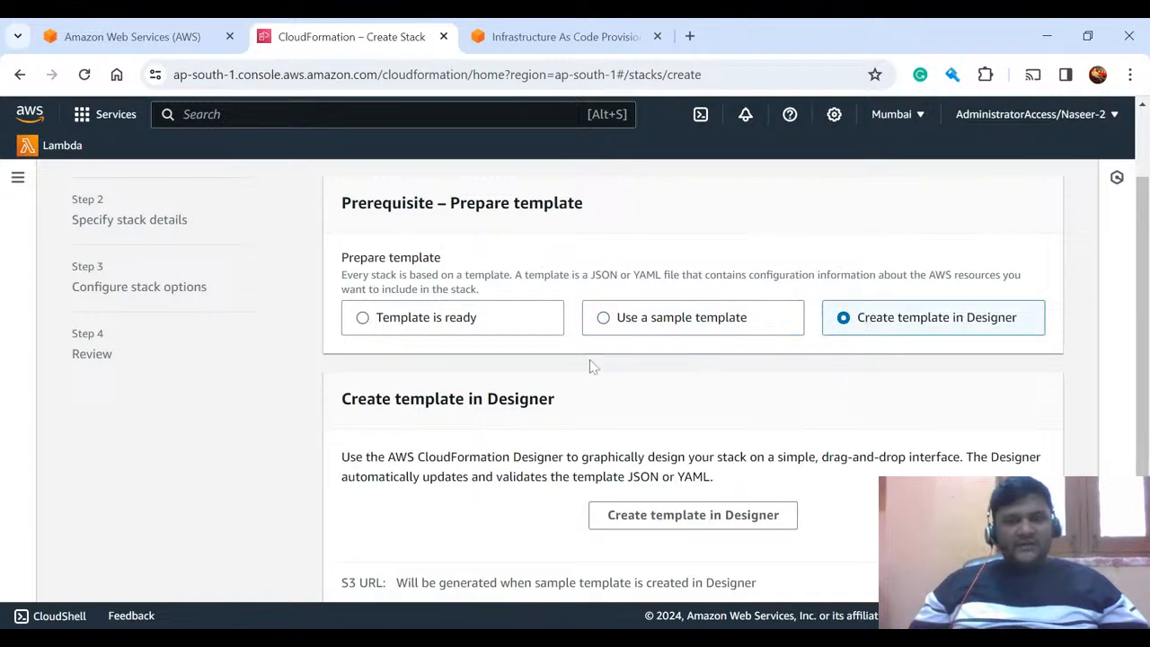
scroll(591, 365, down, 1)
click(688, 455)
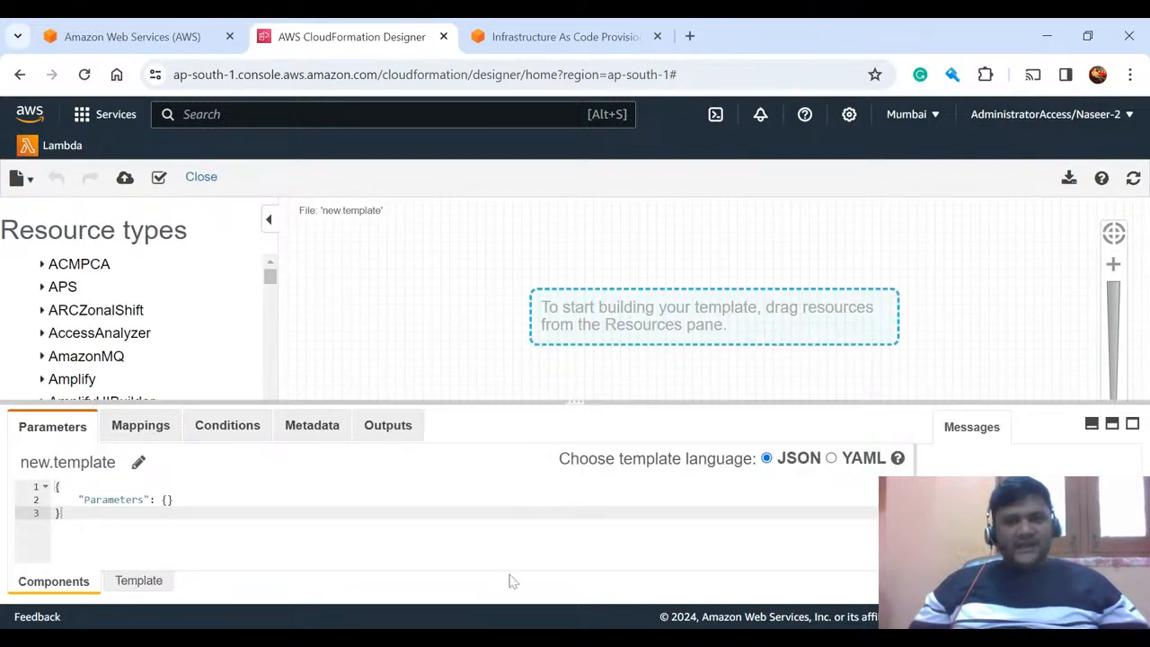
Find the EC2 group among the Designer resource types and place an EIP resource on the empty canvas
scroll(184, 310, down, 2)
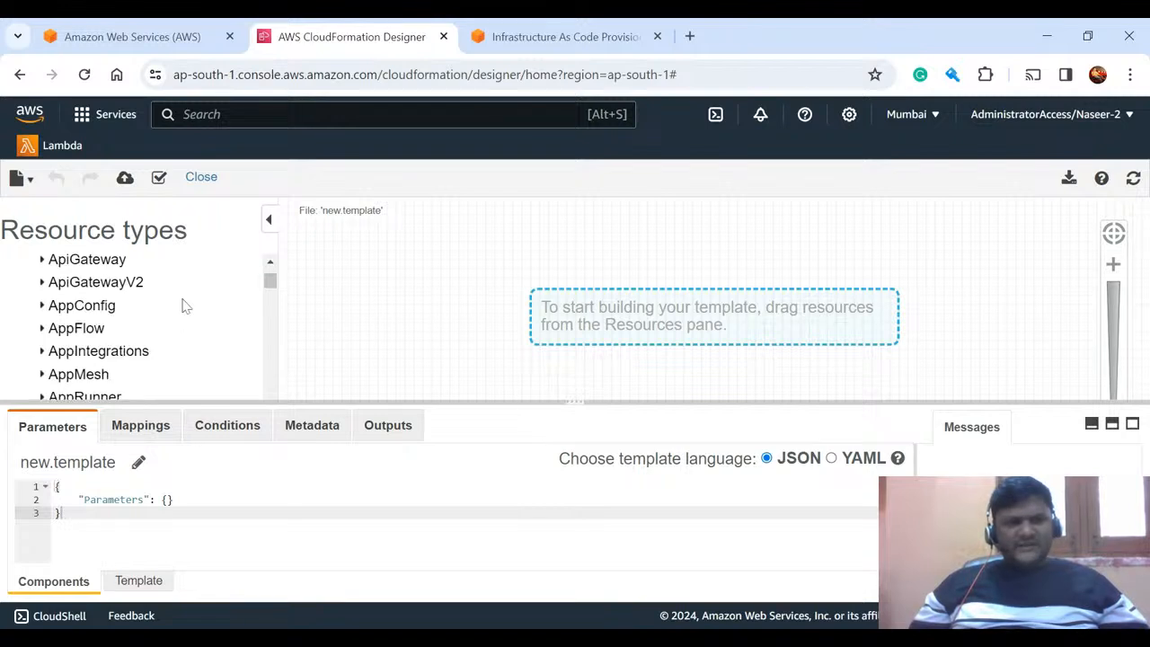
scroll(175, 305, down, 10)
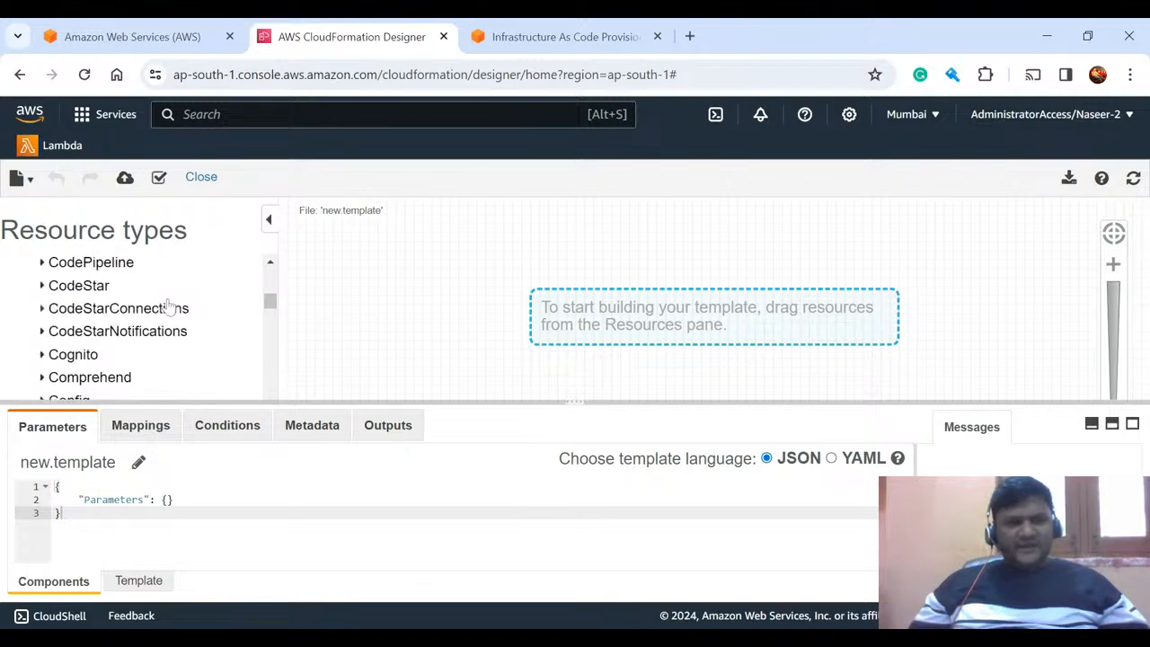
scroll(169, 307, down, 4)
scroll(169, 307, up, 3)
scroll(169, 307, down, 4)
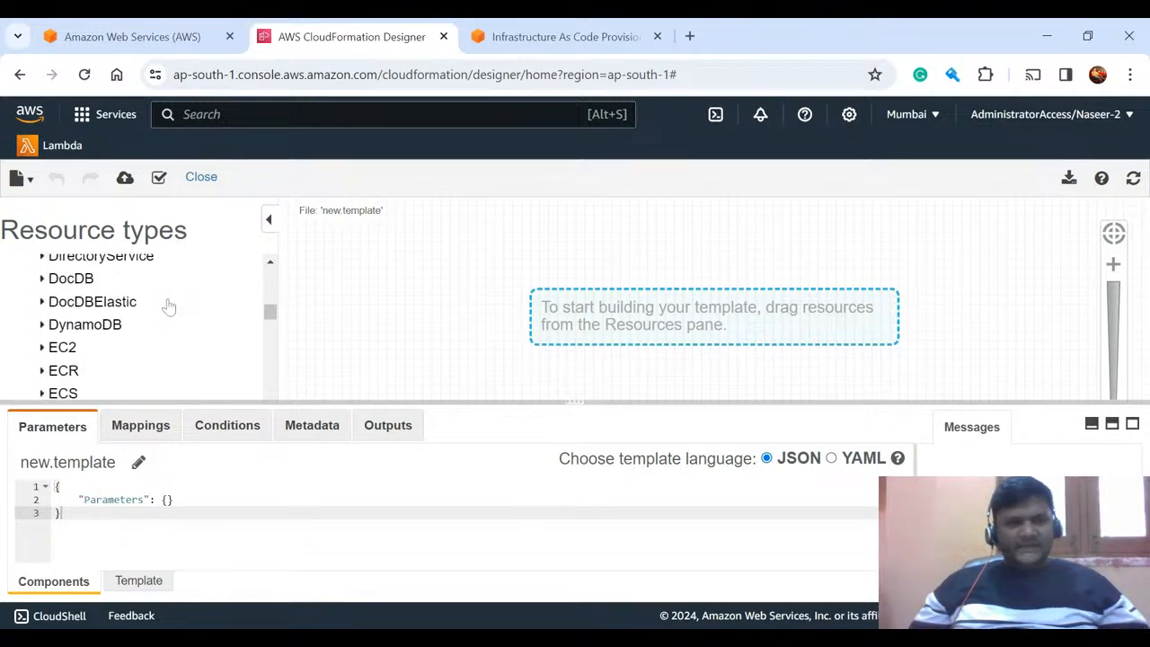
scroll(169, 305, down, 3)
scroll(167, 303, up, 4)
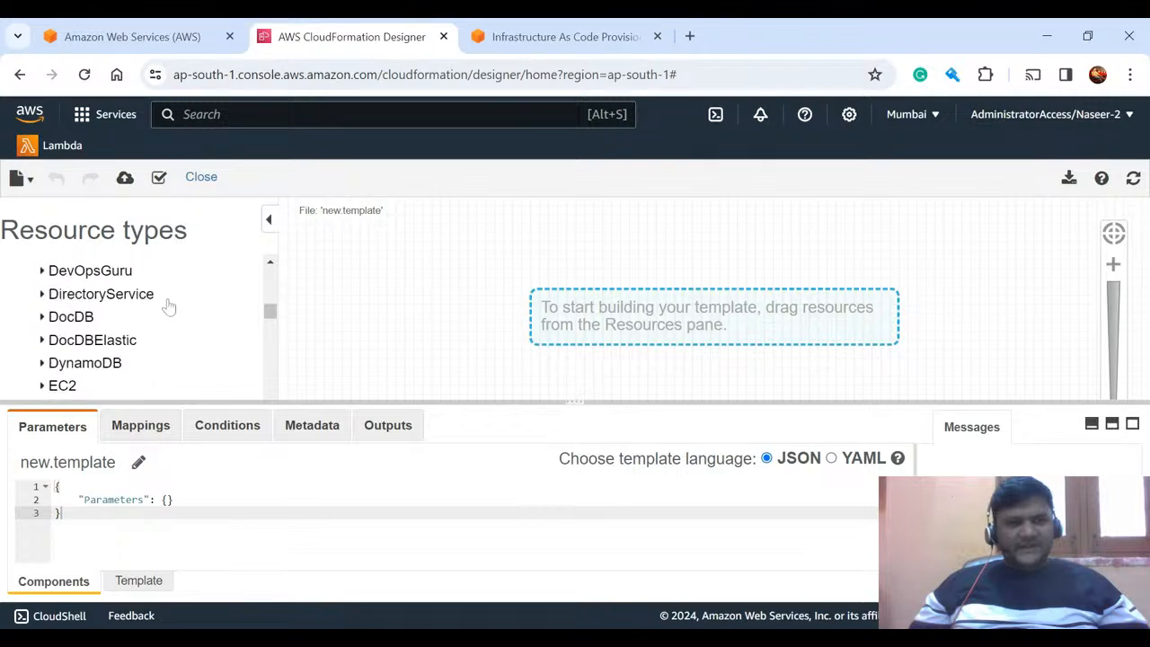
click(68, 389)
scroll(97, 368, down, 4)
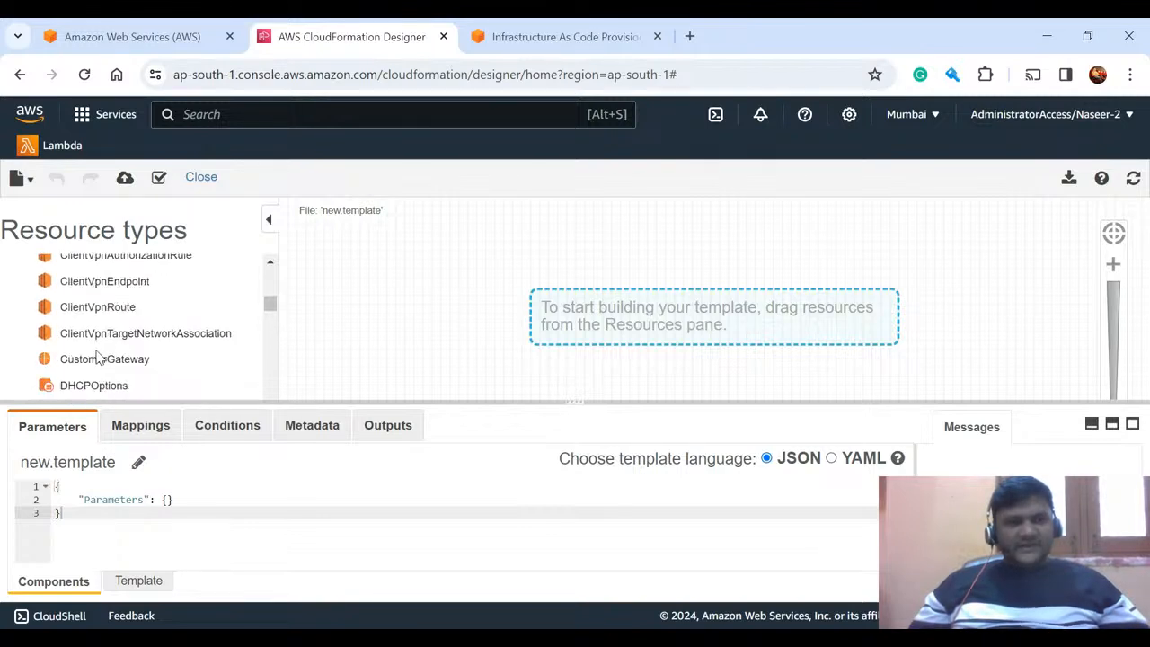
scroll(97, 357, down, 2)
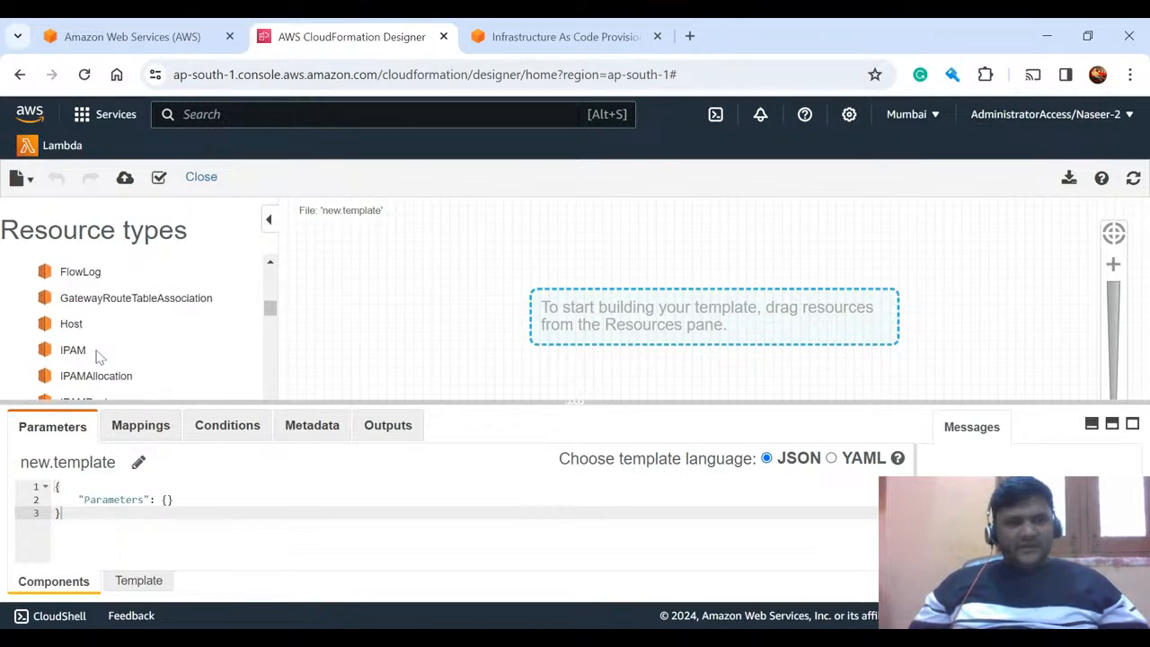
scroll(99, 357, up, 3)
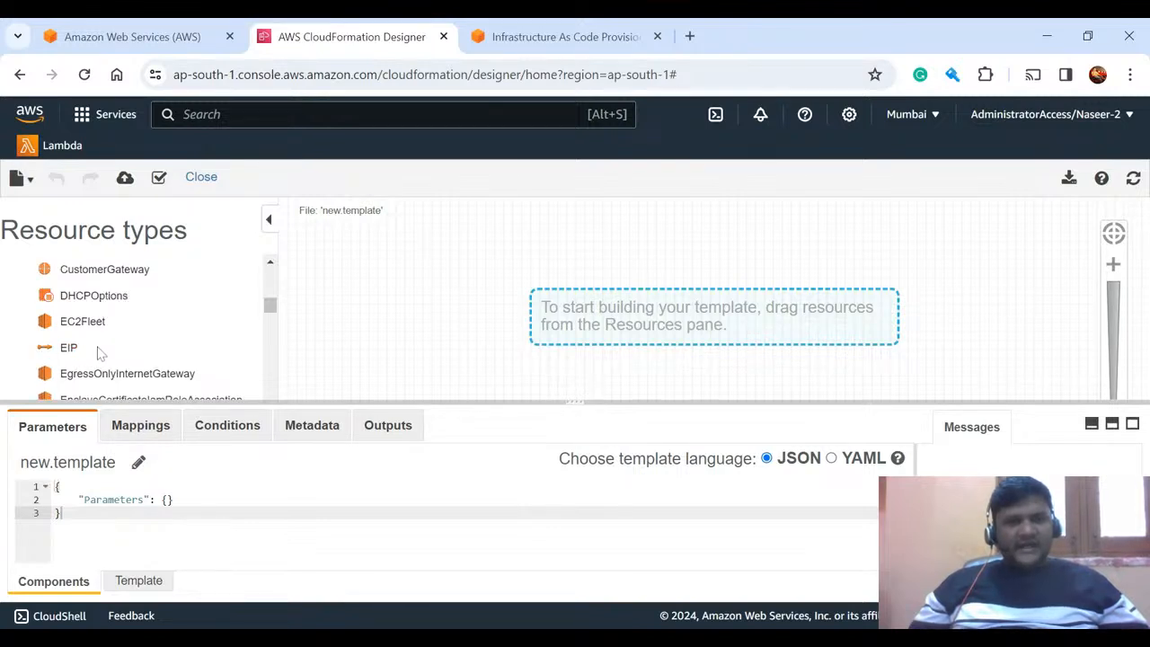
drag(100, 353, 630, 265)
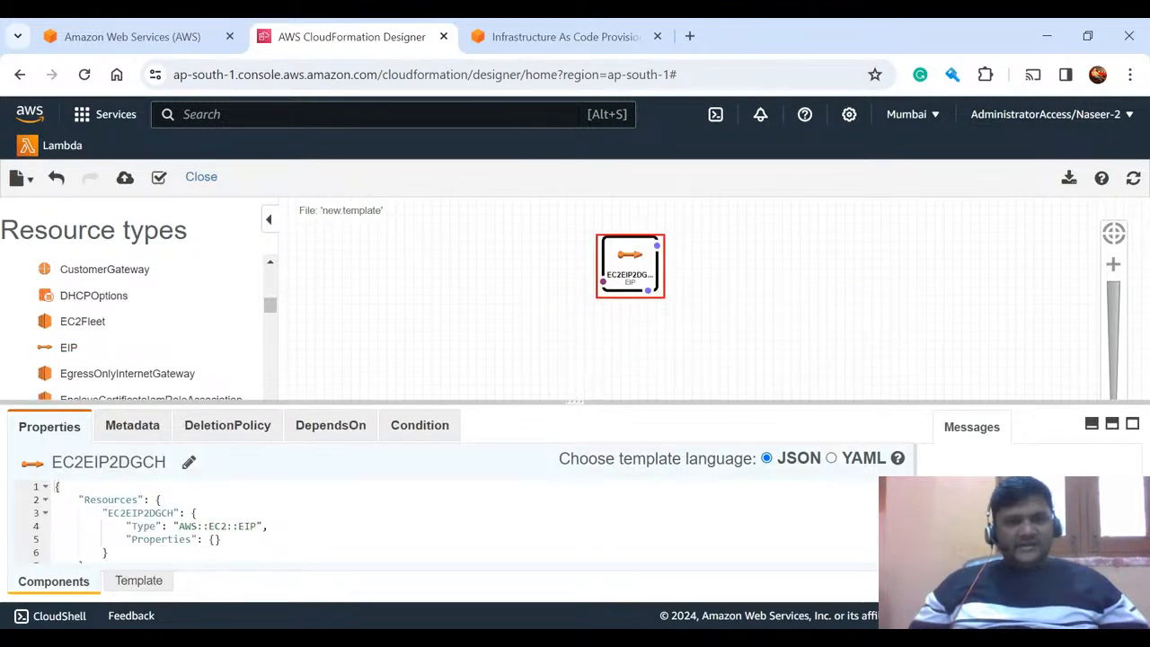
Examine the full JSON template code of new.template, including the EIP entry under Resources
click(127, 582)
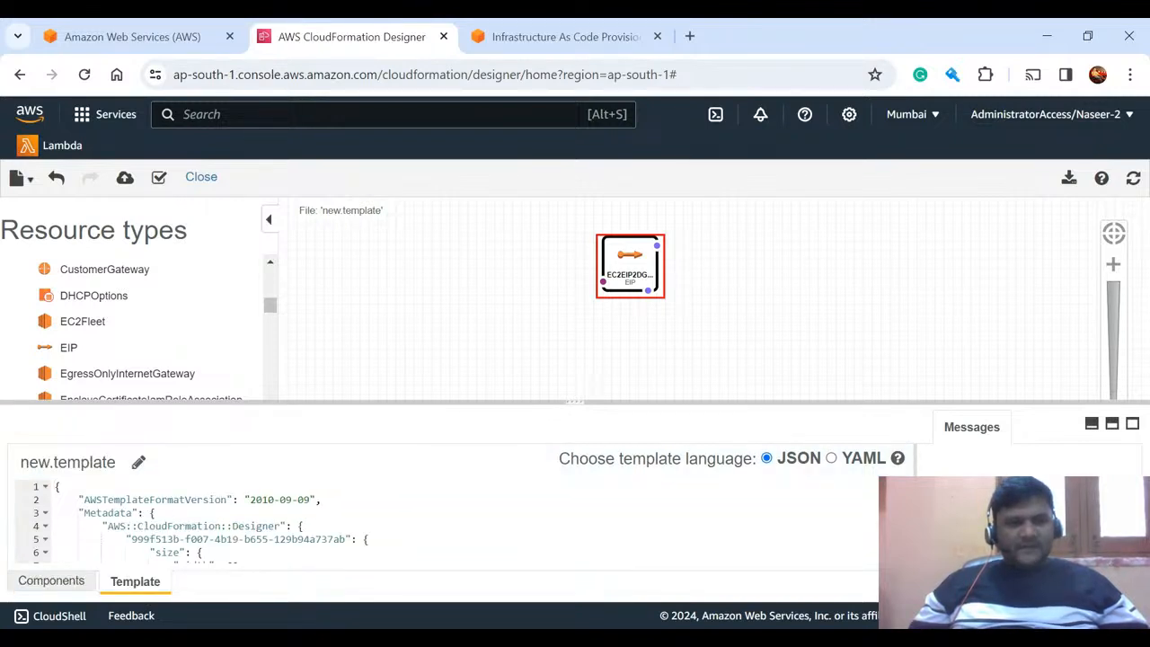
scroll(444, 523, down, 3)
scroll(444, 523, up, 3)
scroll(444, 523, down, 4)
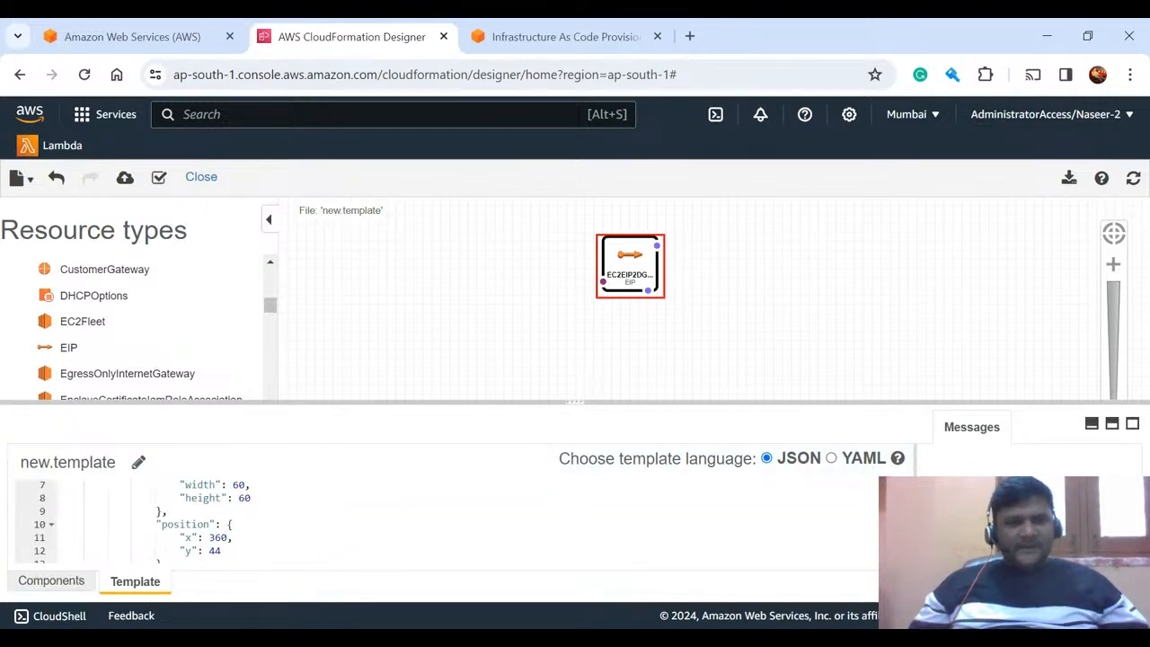
scroll(444, 523, down, 3)
scroll(444, 523, up, 2)
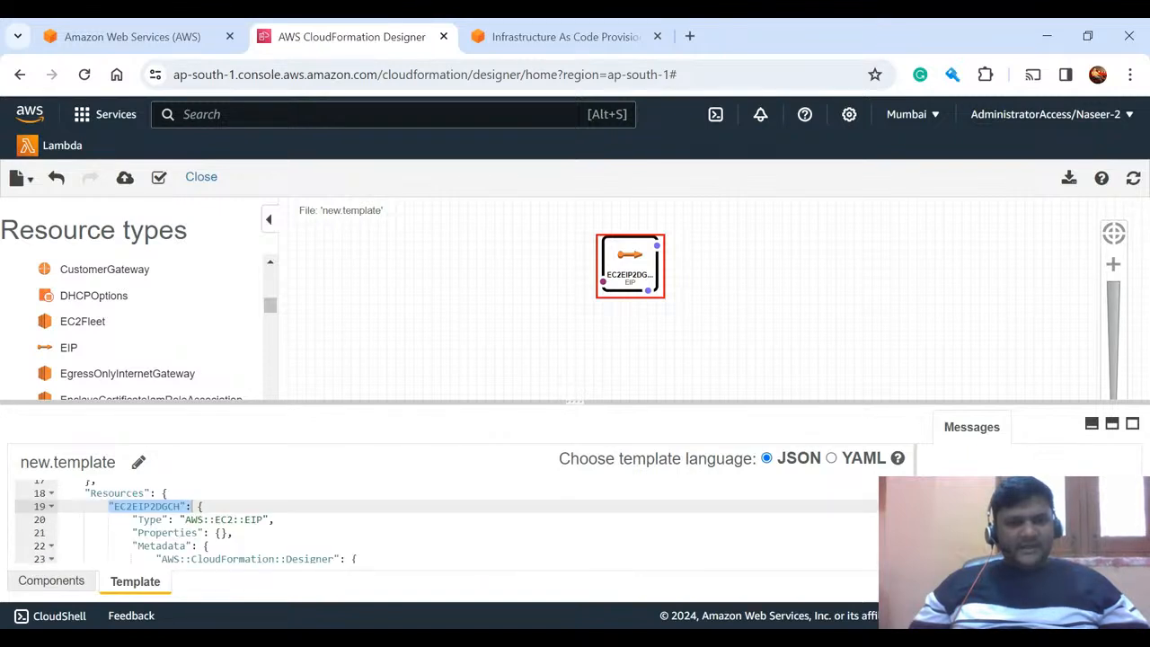
scroll(444, 522, down, 2)
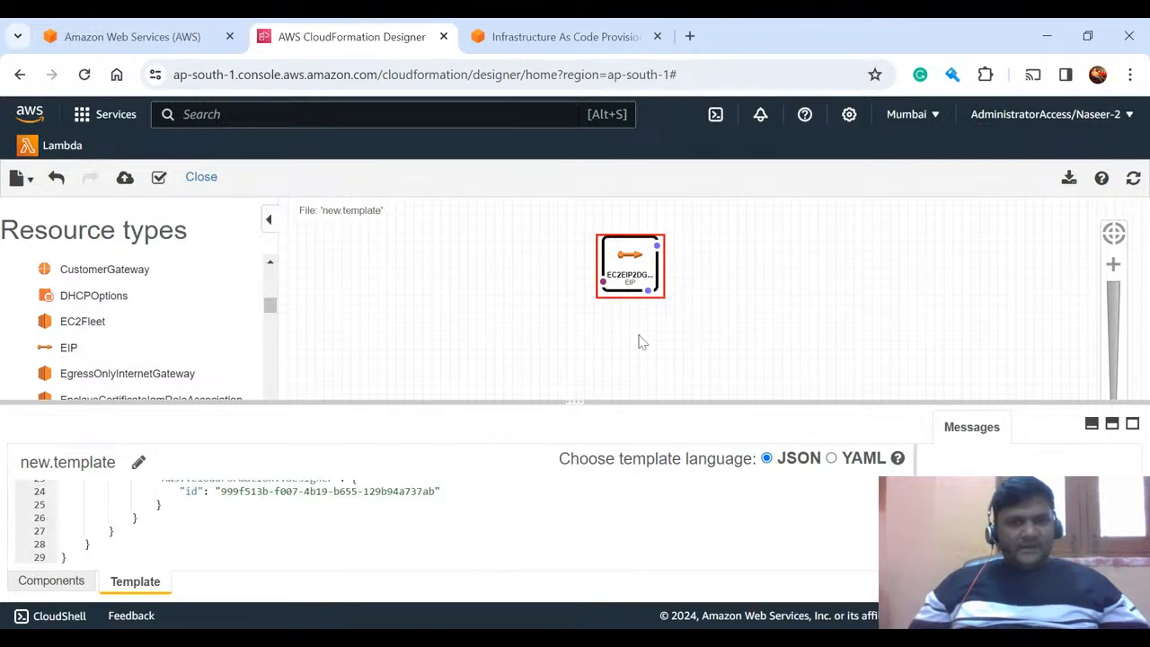
Shift the EIP resource a little on the canvas and close Designer without saving the template
click(661, 257)
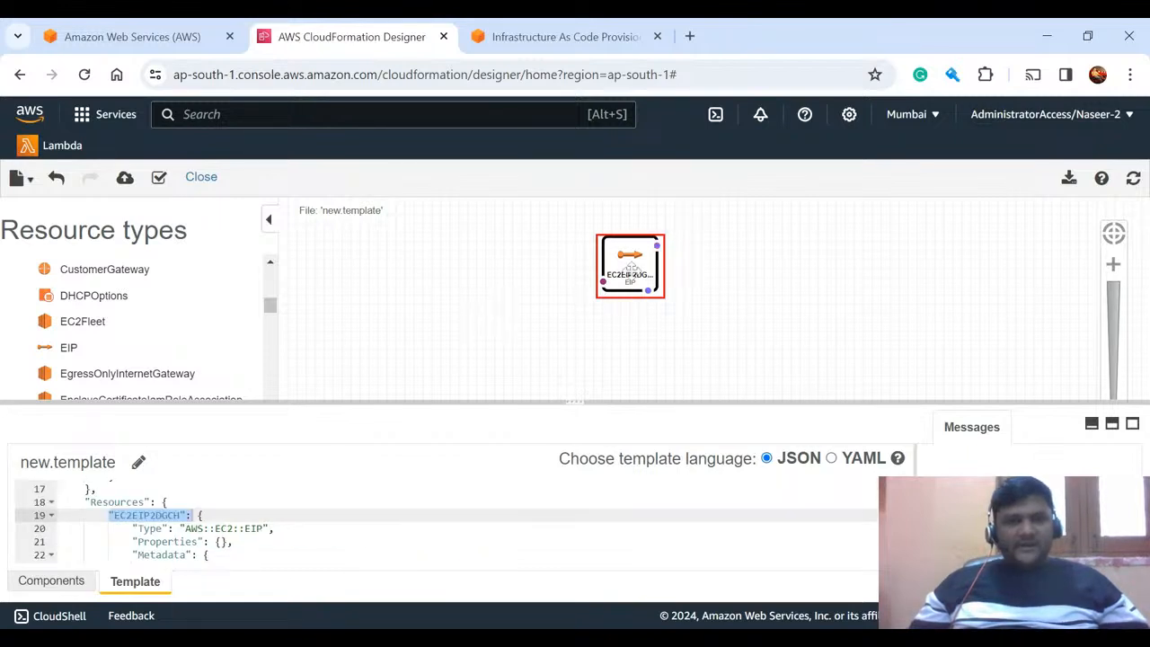
drag(629, 269, 576, 284)
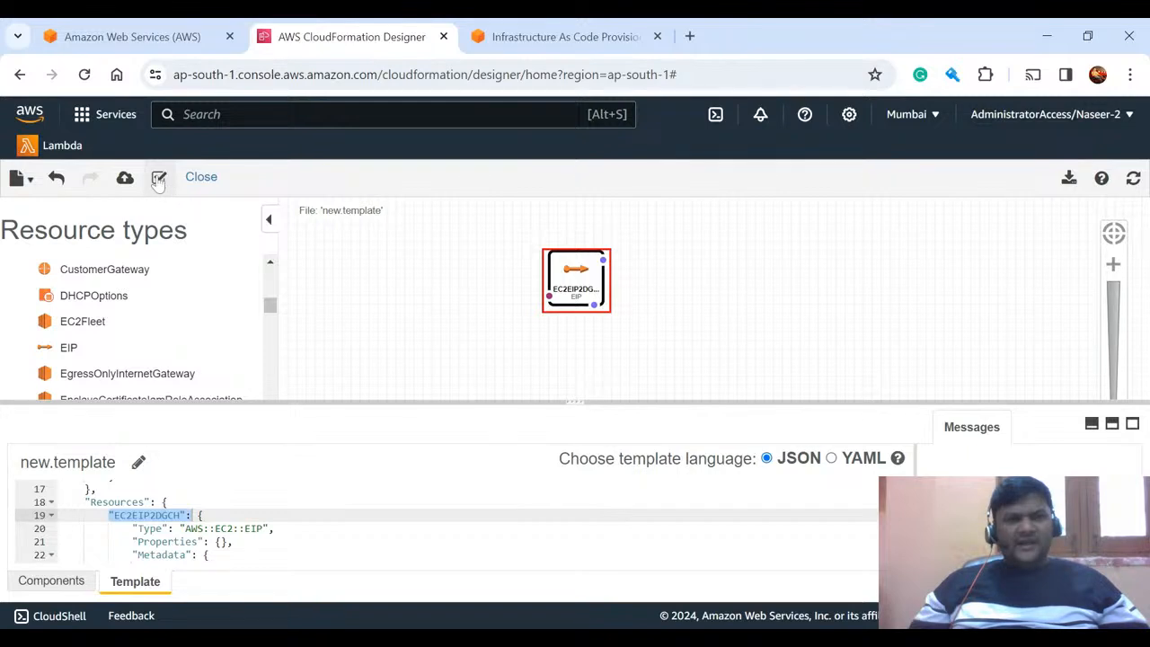
click(200, 178)
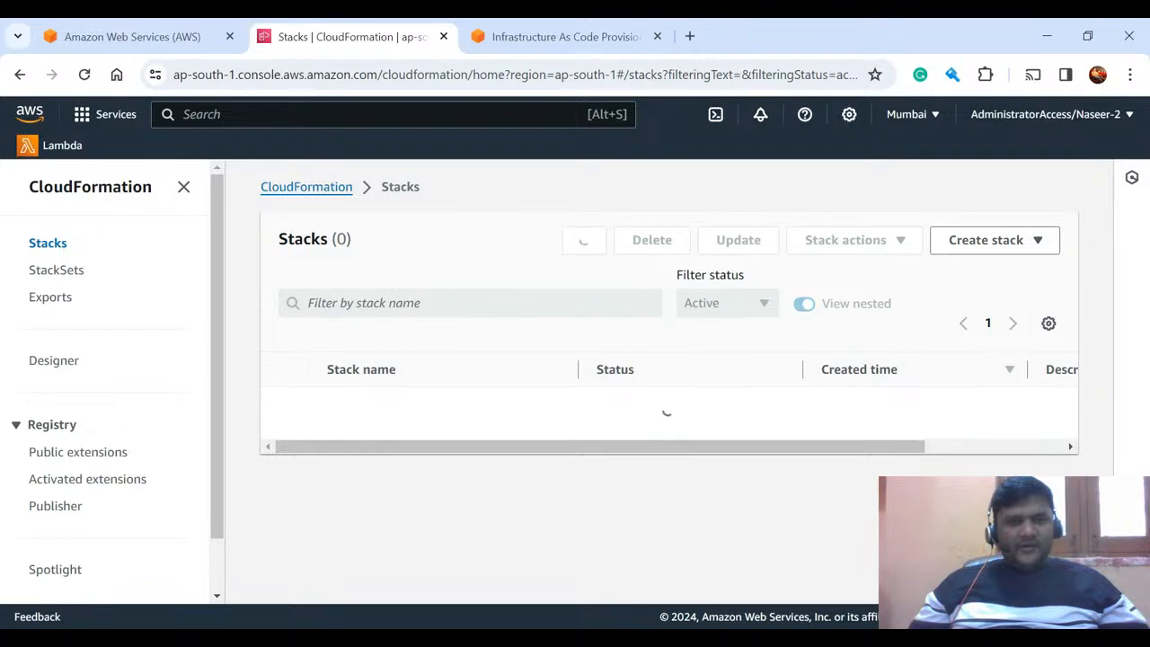
Start creating a stack with new resources (standard) and review its template preparation and template source options
click(1014, 241)
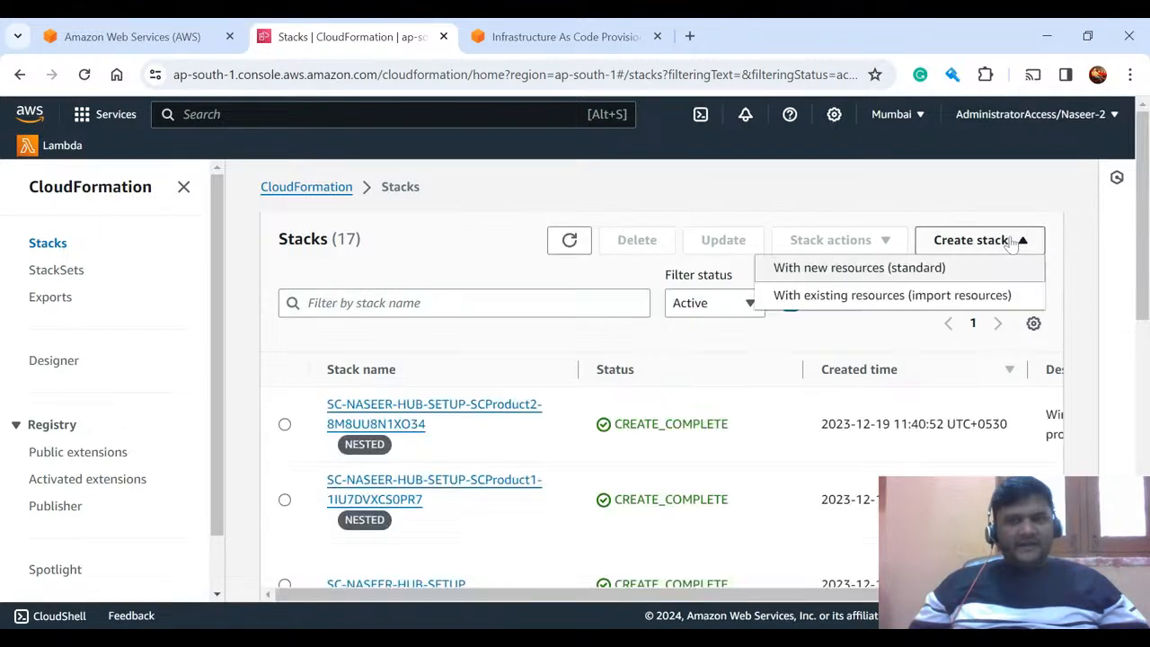
click(856, 269)
scroll(629, 288, down, 3)
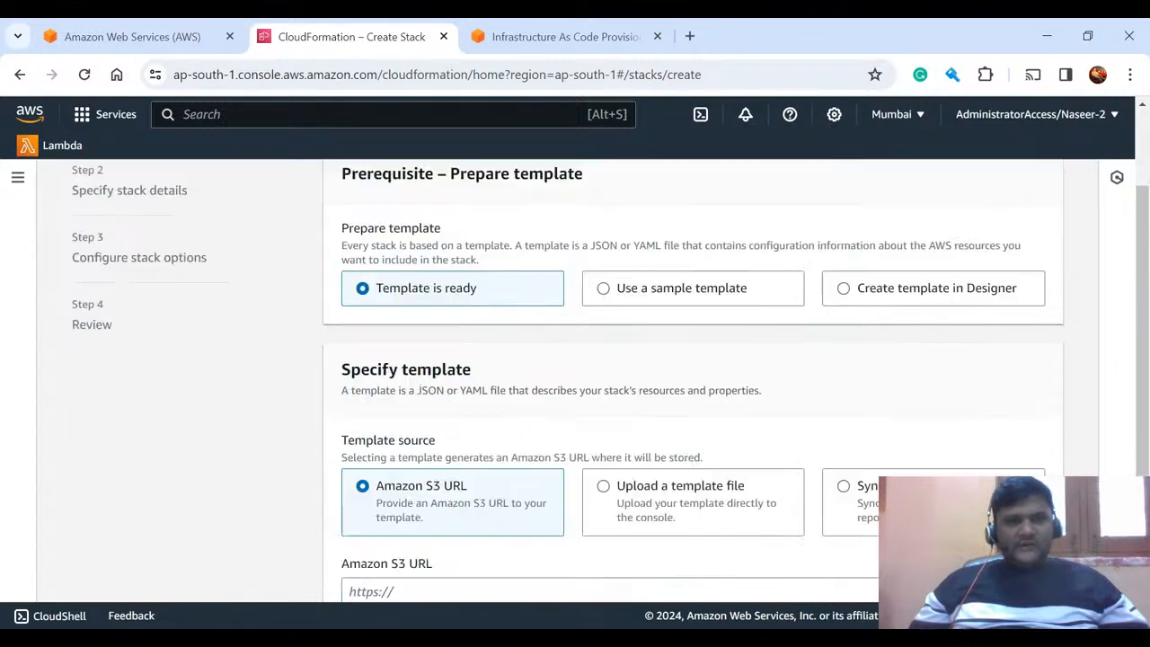
scroll(578, 292, down, 1)
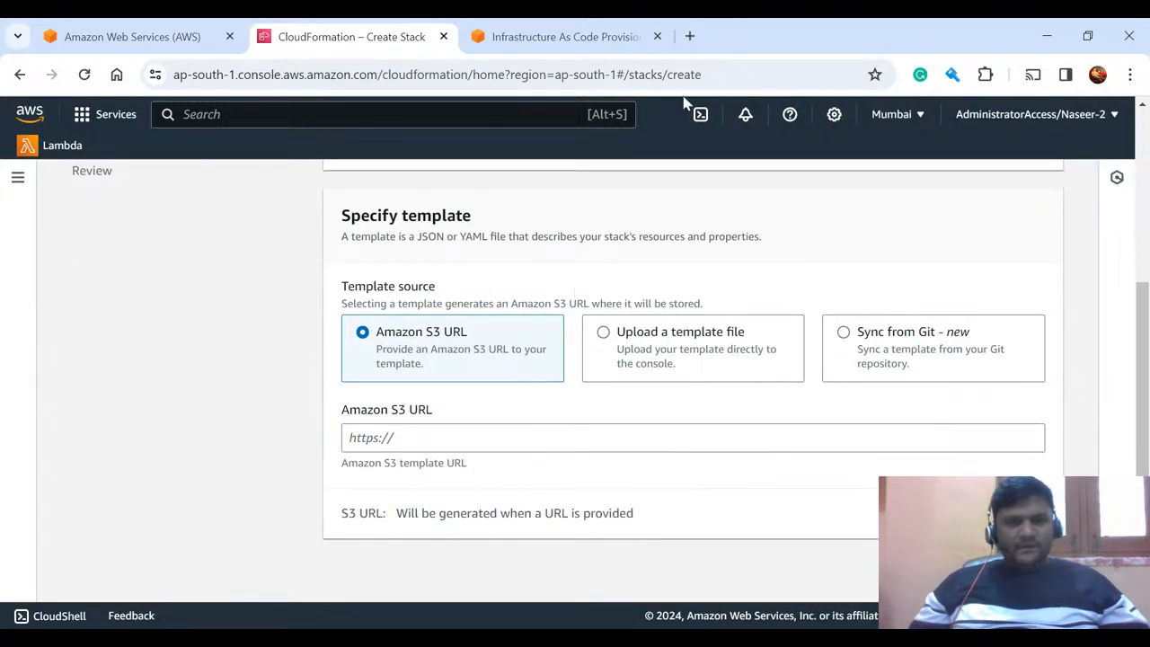
key(alt+Tab)
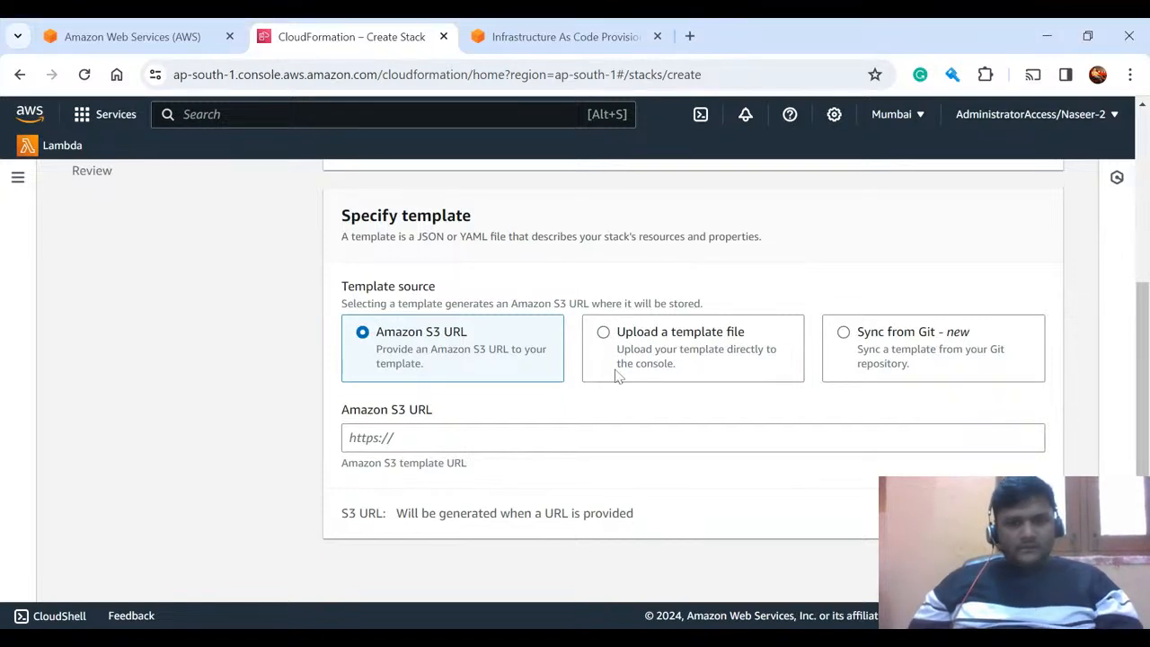
scroll(643, 409, up, 3)
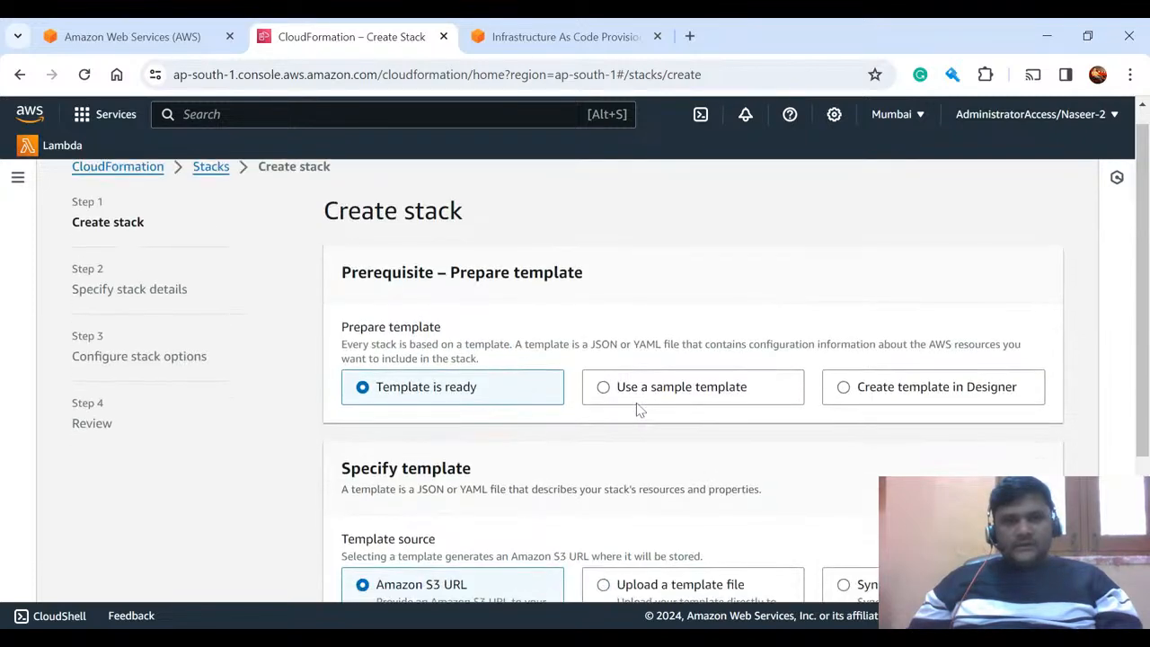
scroll(620, 406, up, 1)
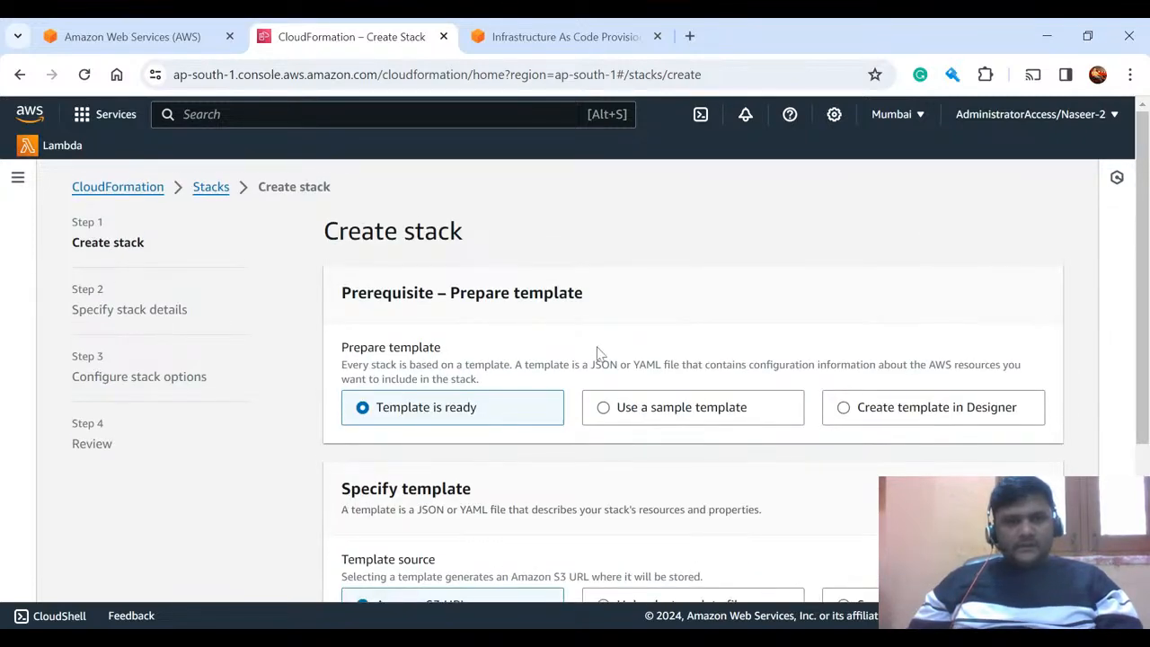
scroll(598, 354, down, 3)
scroll(699, 341, up, 3)
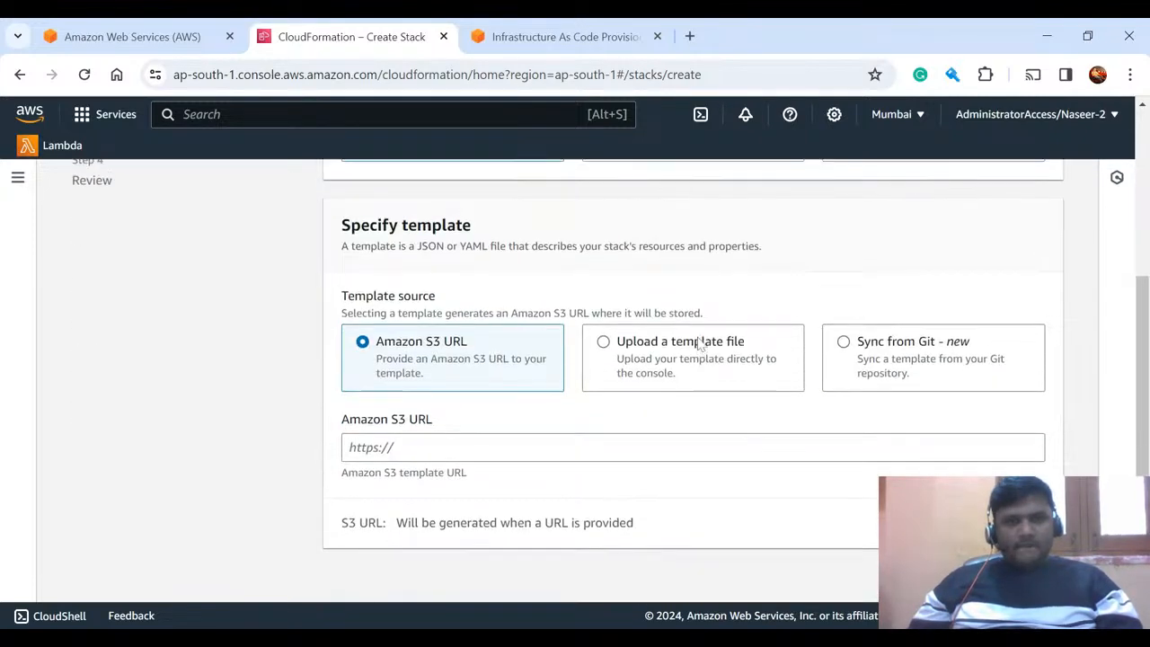
Preview the sample template option, and set the template preparation to Create template in Designer
click(714, 421)
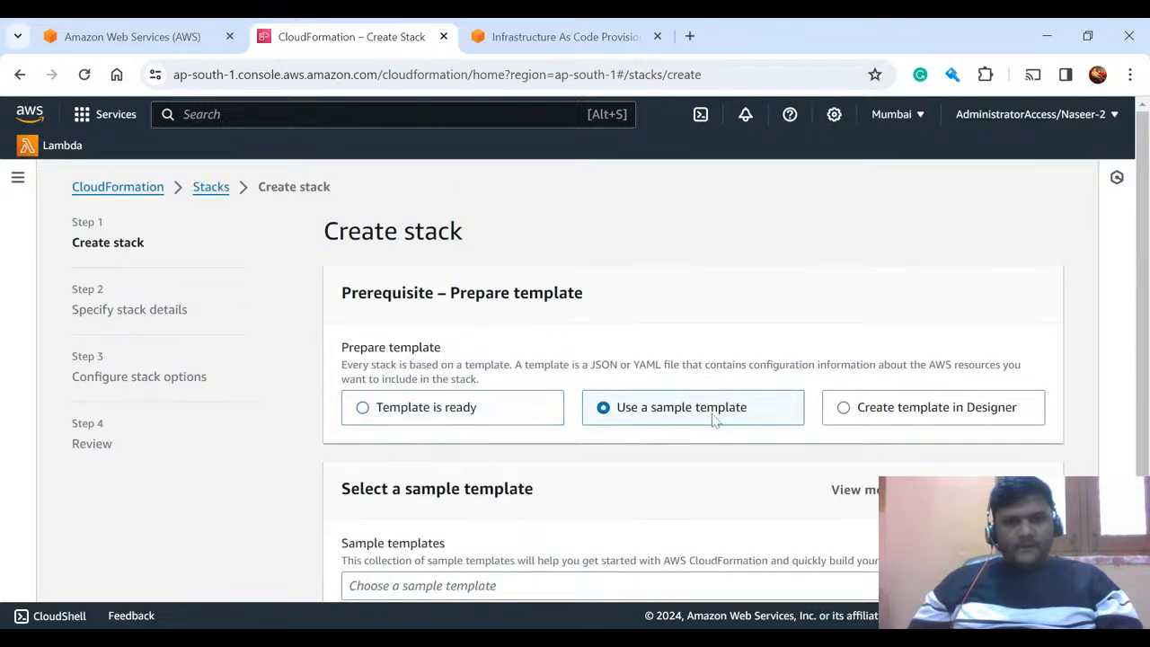
scroll(714, 416, down, 3)
scroll(713, 416, up, 3)
scroll(714, 418, down, 1)
scroll(715, 413, down, 2)
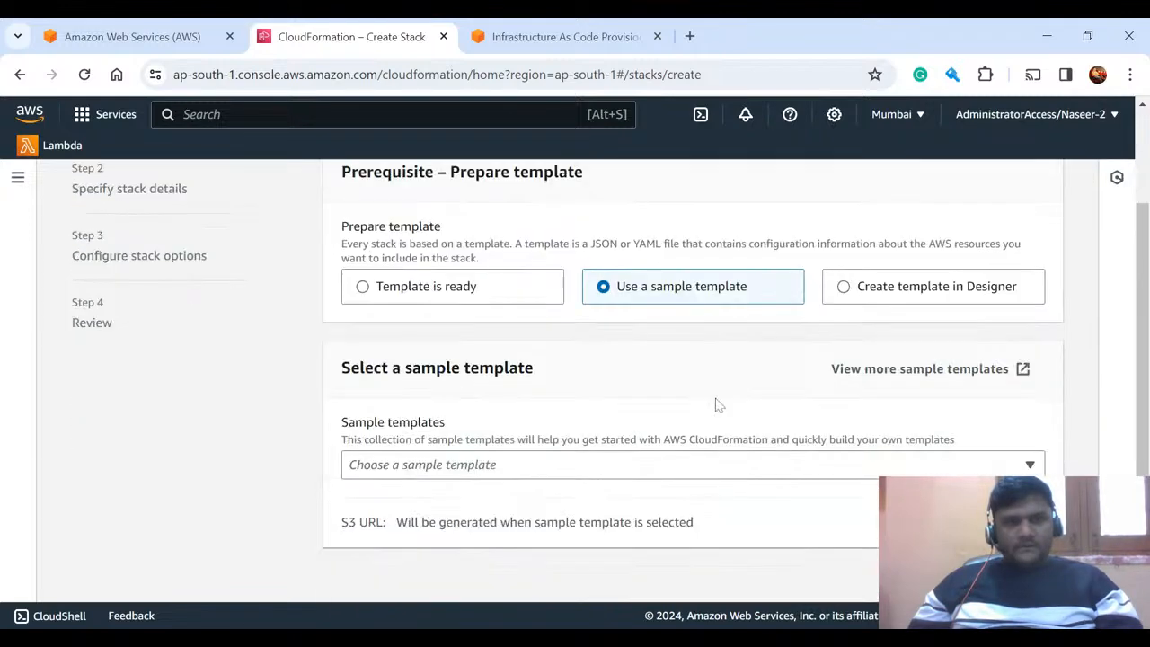
click(917, 277)
scroll(727, 387, down, 1)
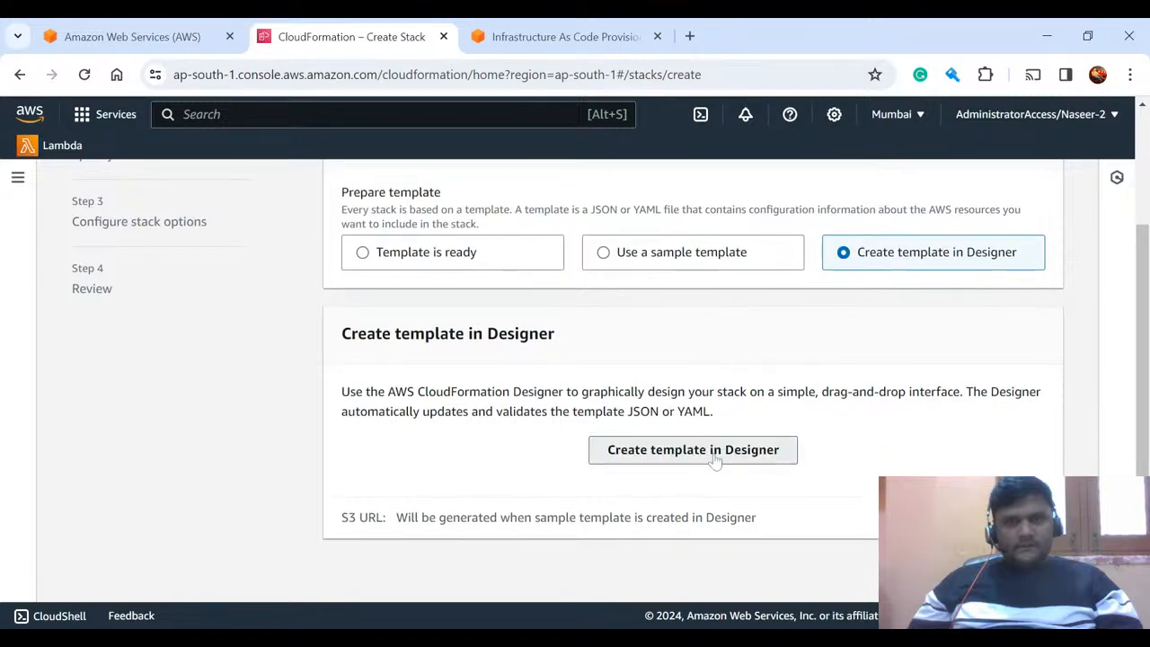
Open Designer for the new template and show the template code of new.template at full size
click(715, 456)
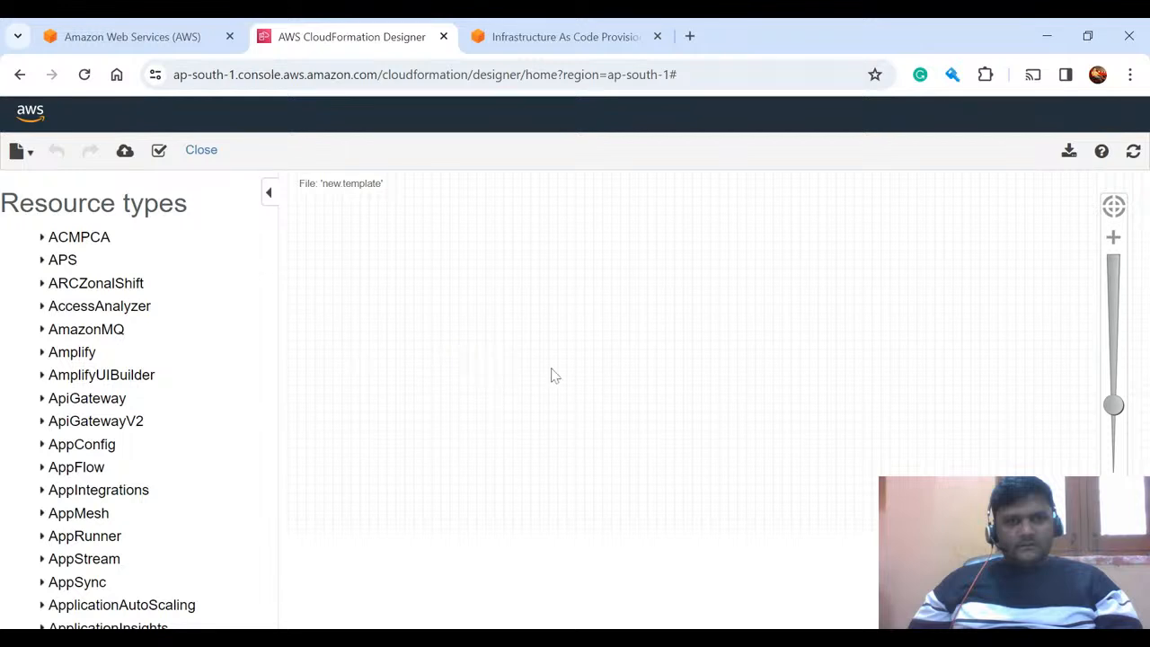
scroll(798, 410, down, 3)
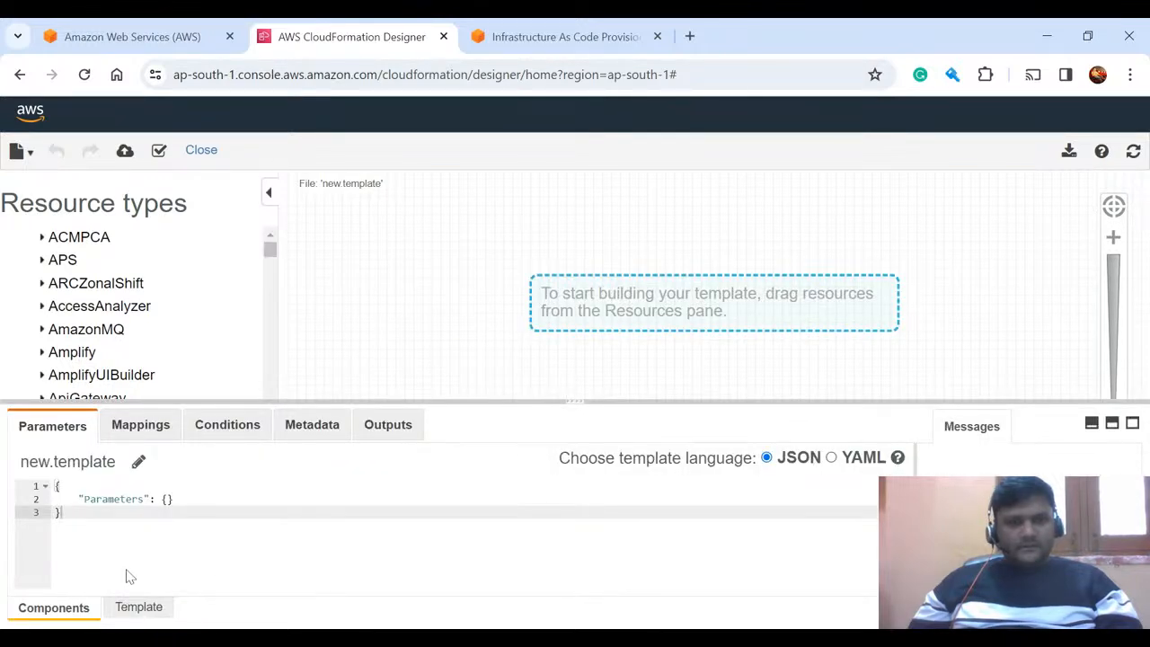
click(141, 605)
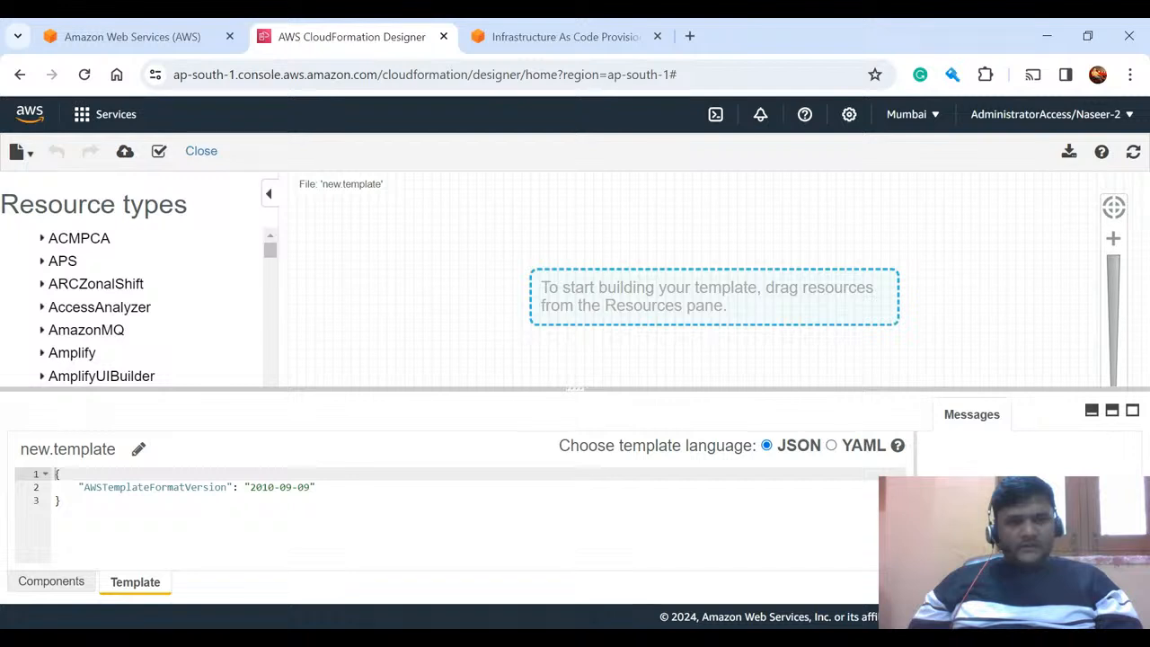
click(1132, 426)
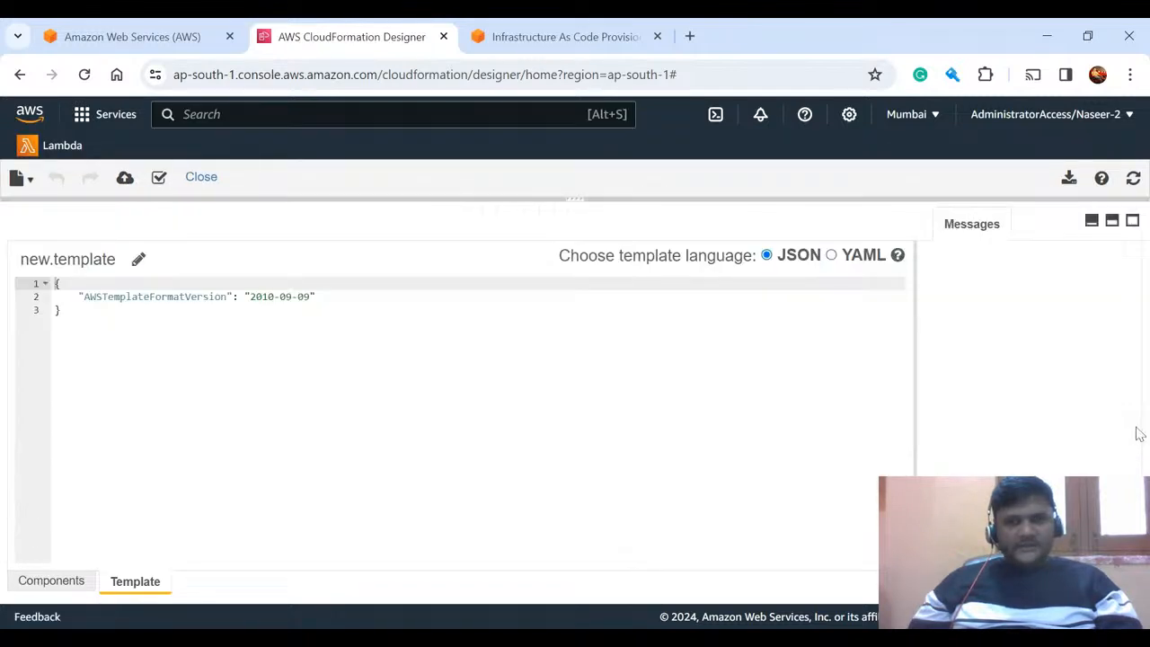
click(60, 310)
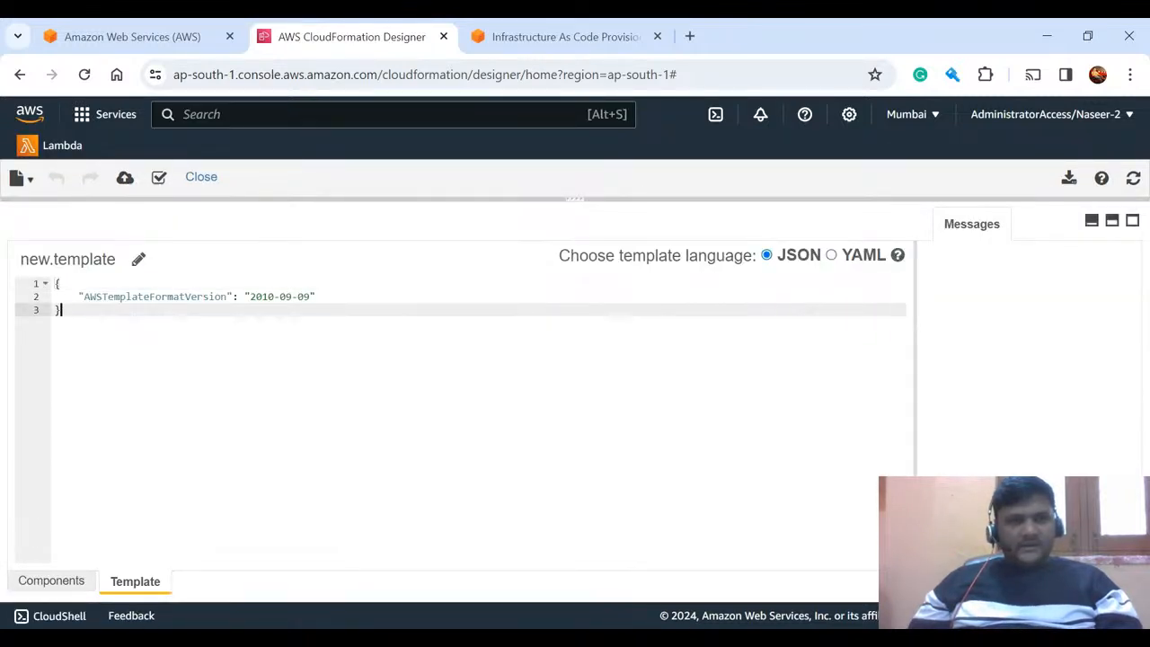
click(316, 297)
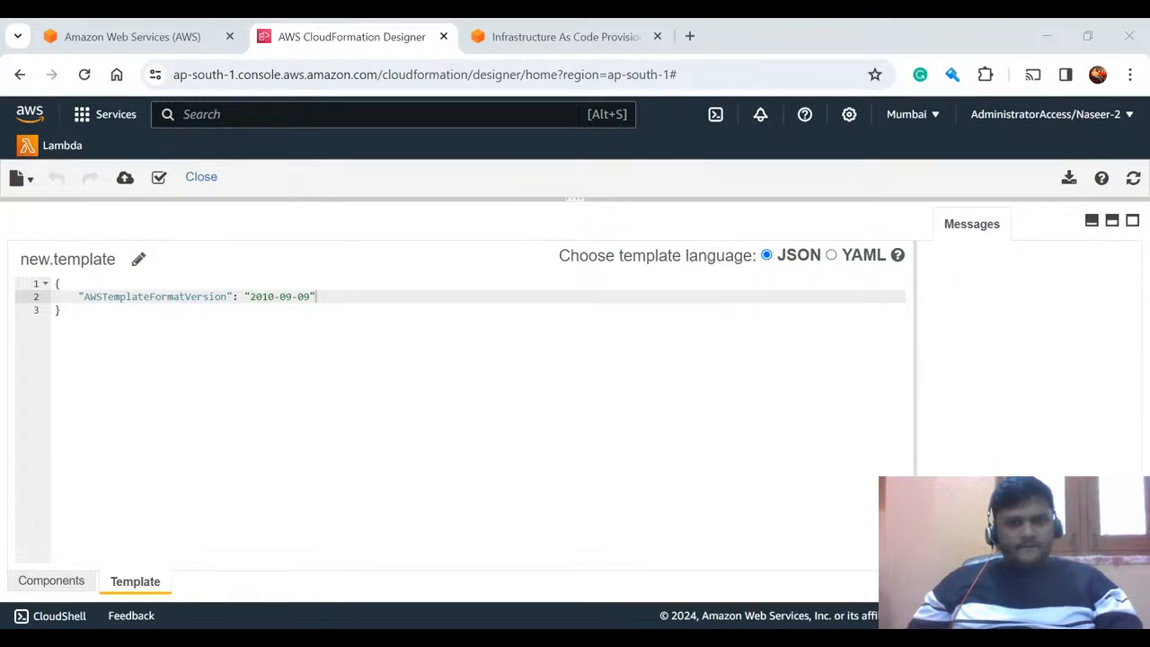
key(alt+Tab)
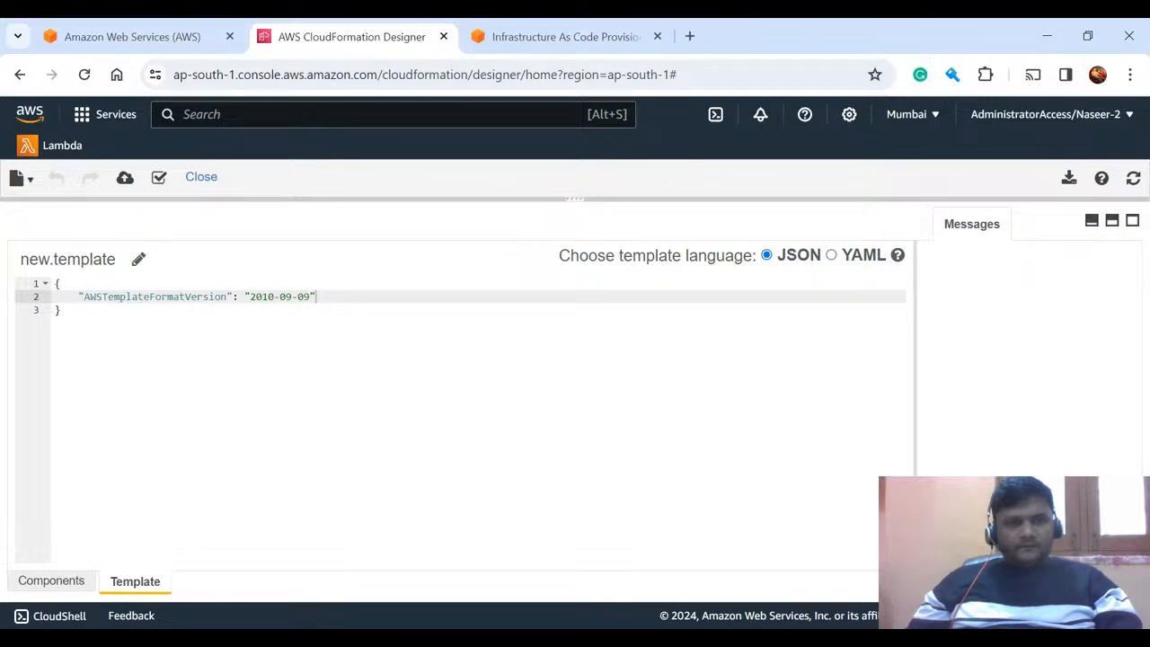
key(alt+Tab)
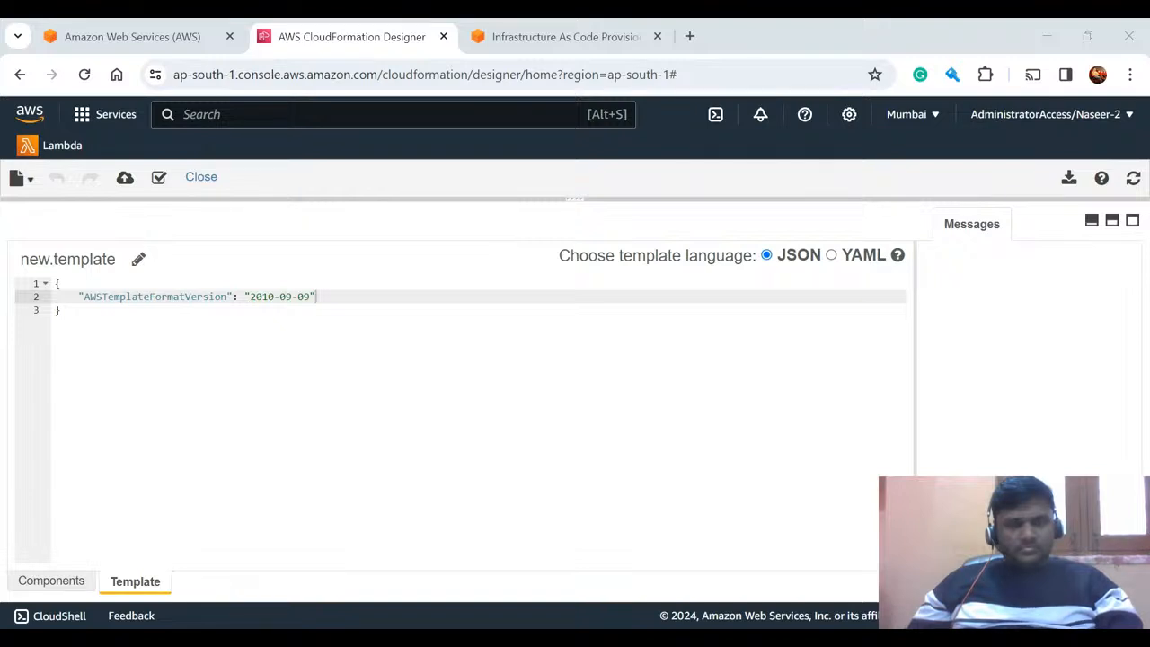
key(alt+Tab)
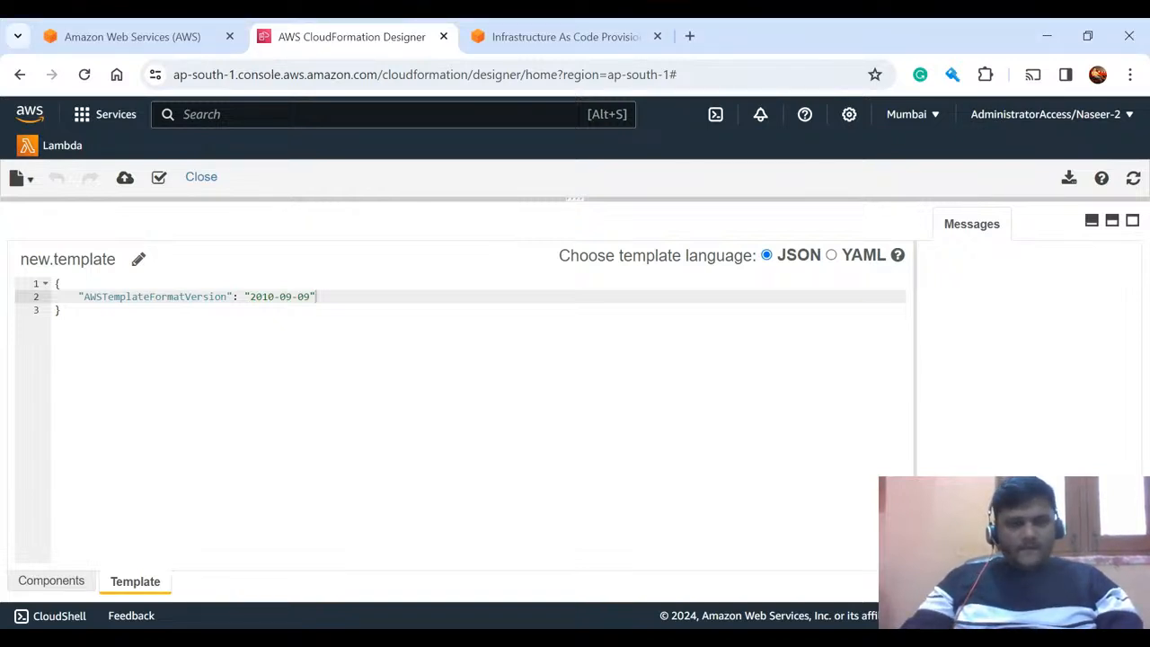
key(Tab)
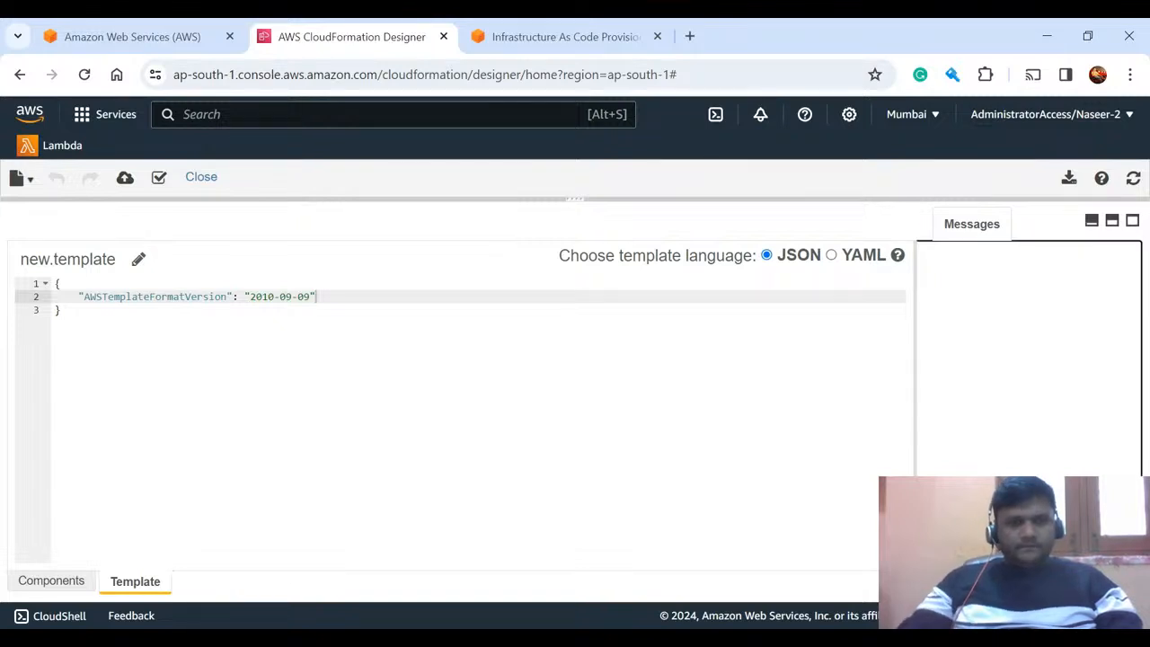
key(shift+Tab)
key(Return)
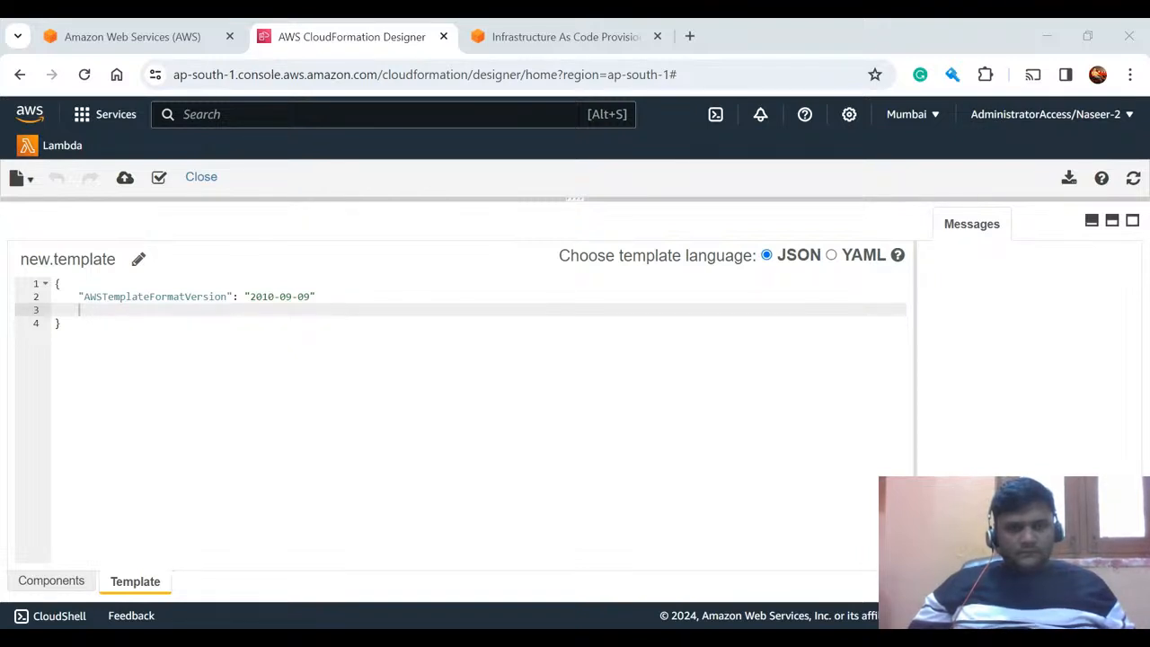
Replace the whole code of new.template with the copied Windows server template in YAML, and convert it to JSON
key(alt+Tab)
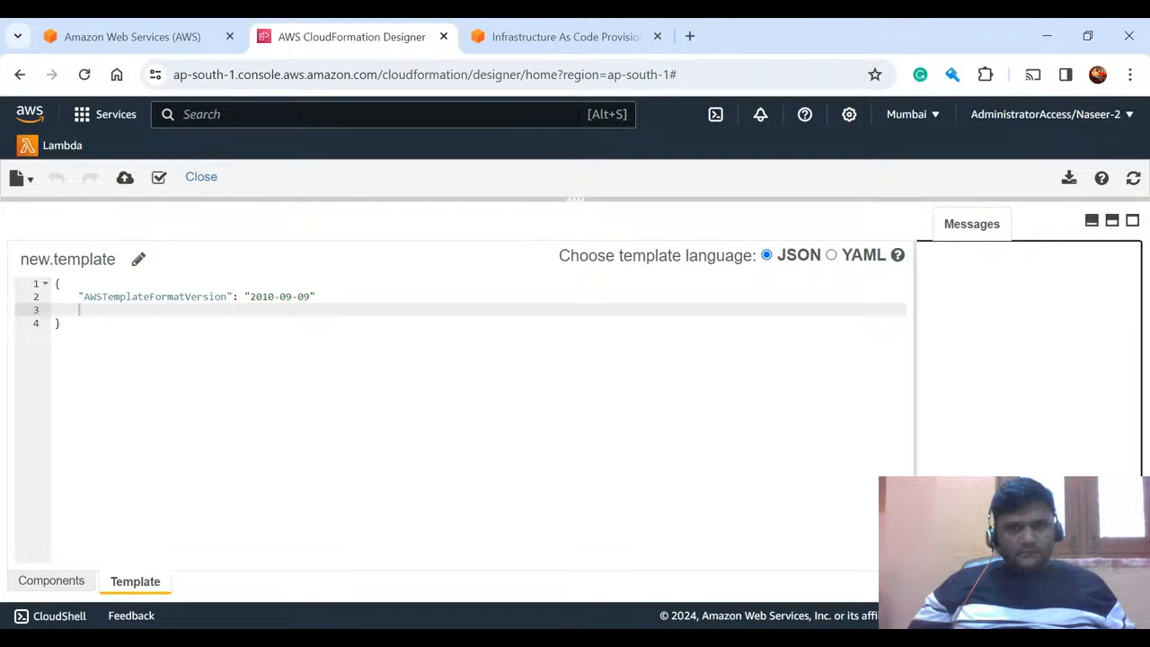
click(831, 256)
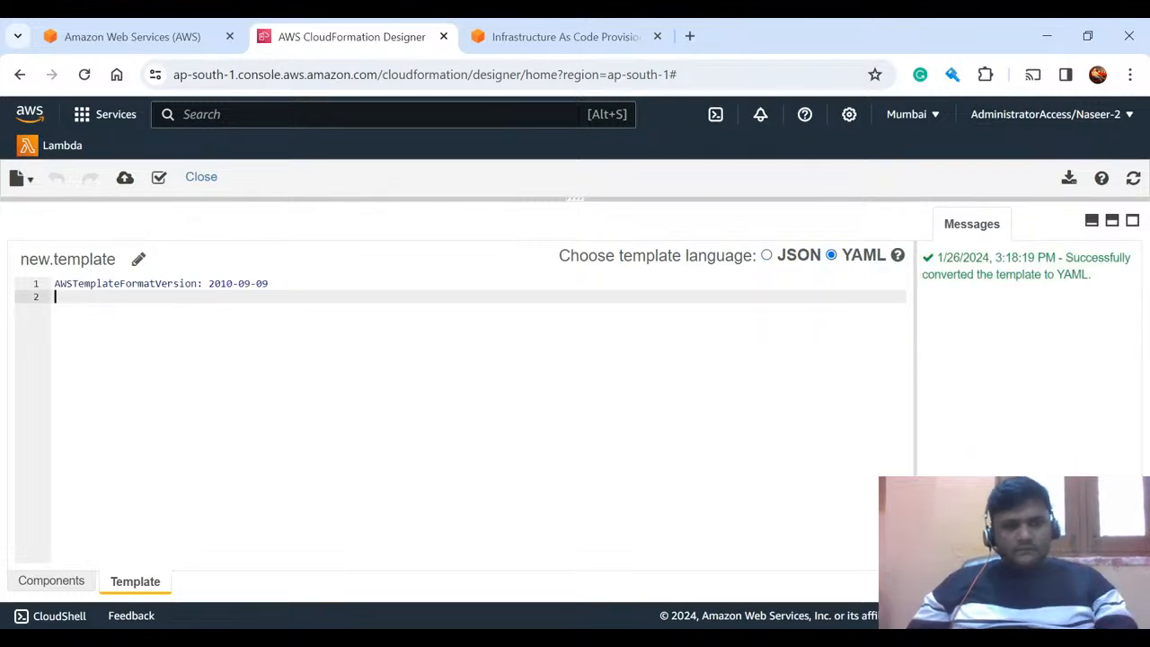
key(ctrl+a)
key(ctrl+v)
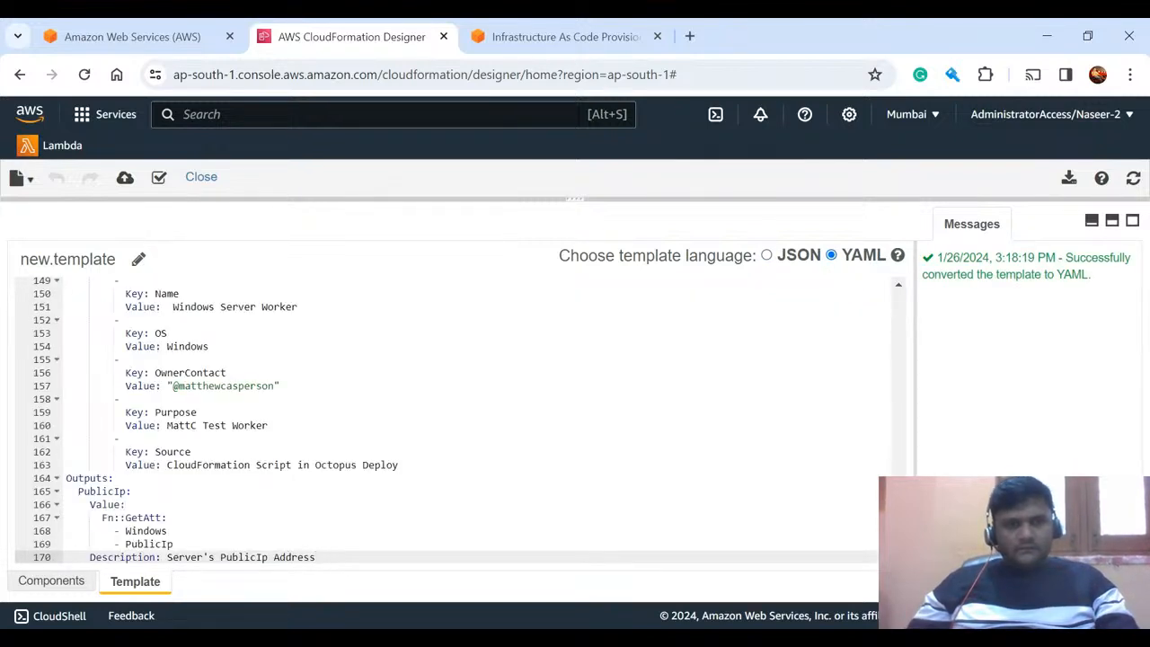
click(767, 257)
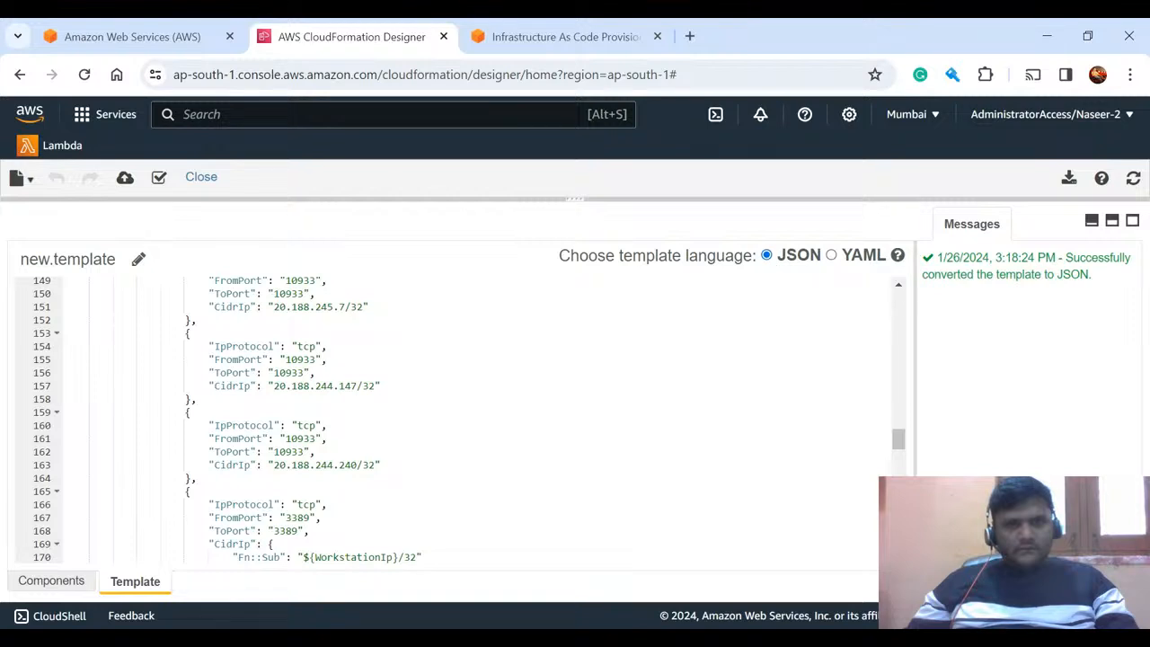
Examine the template's Parameters section and the start of its Resources section, including the AWS::EC2::VPC entry
drag(899, 439, 908, 298)
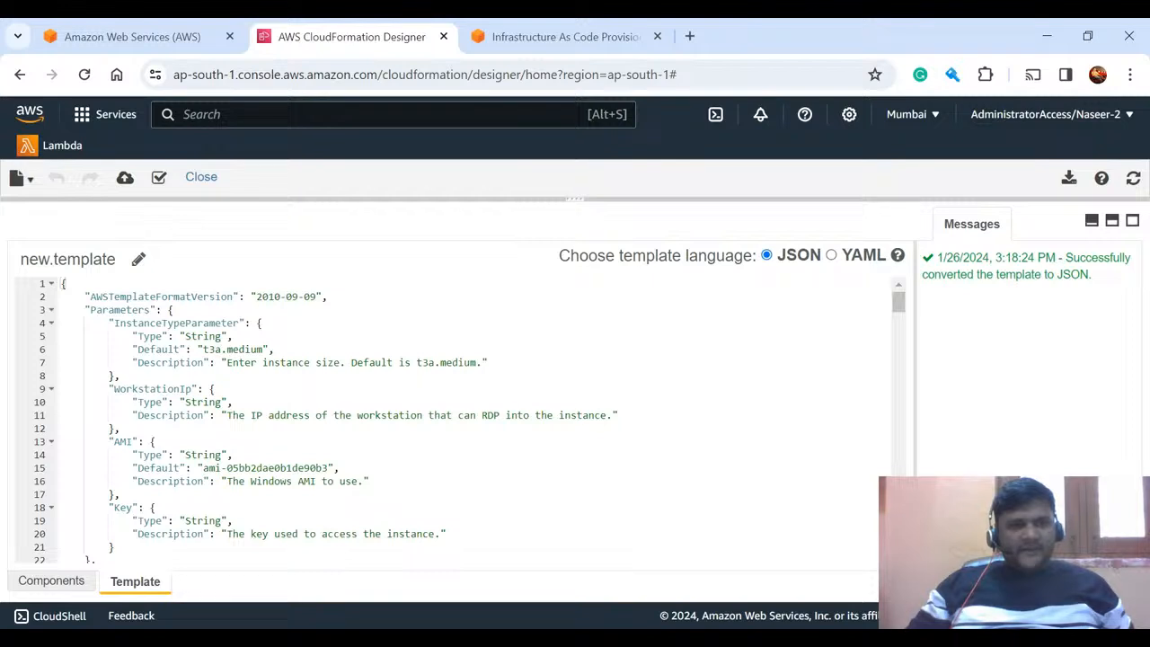
scroll(50, 324, down, 4)
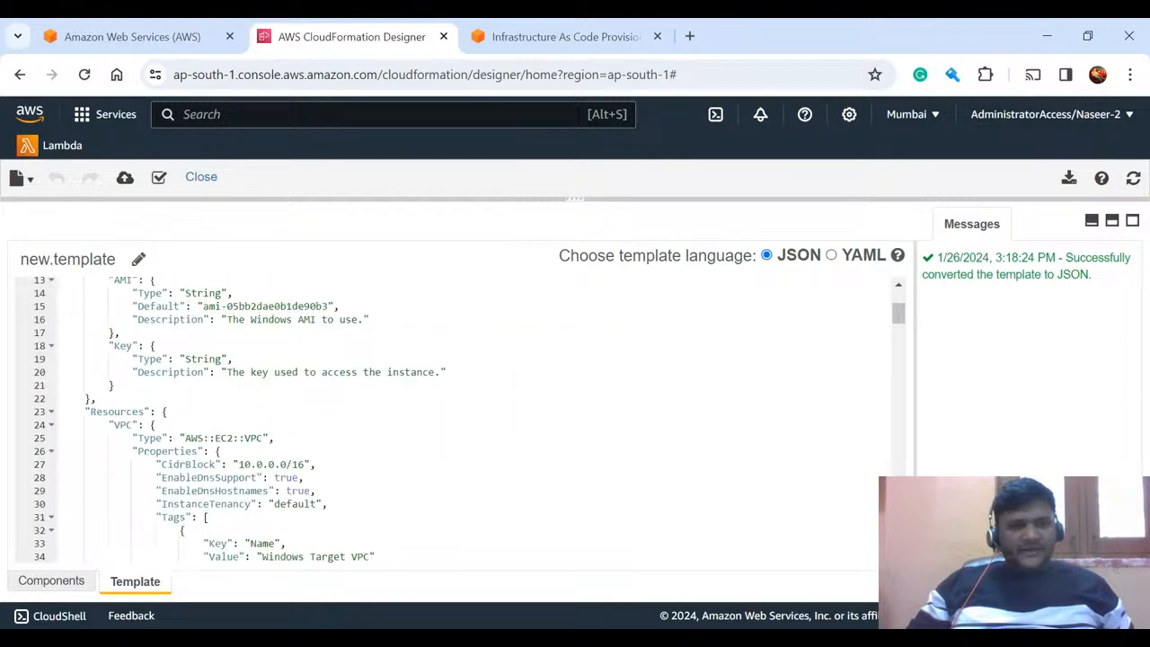
scroll(50, 324, up, 4)
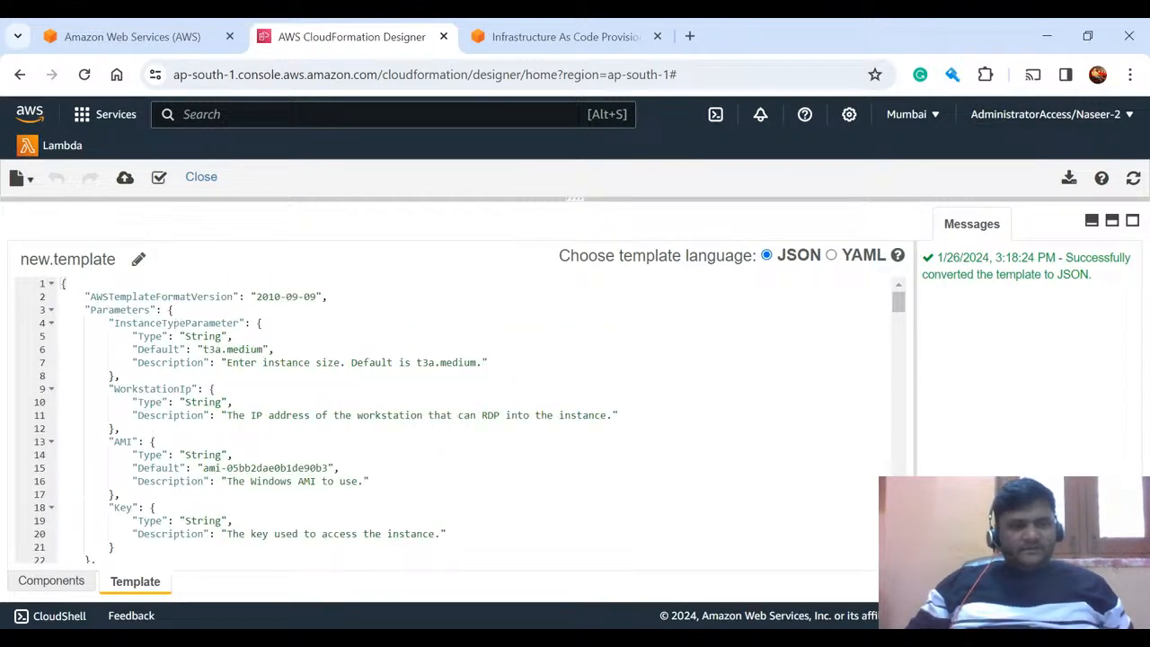
drag(85, 309, 176, 309)
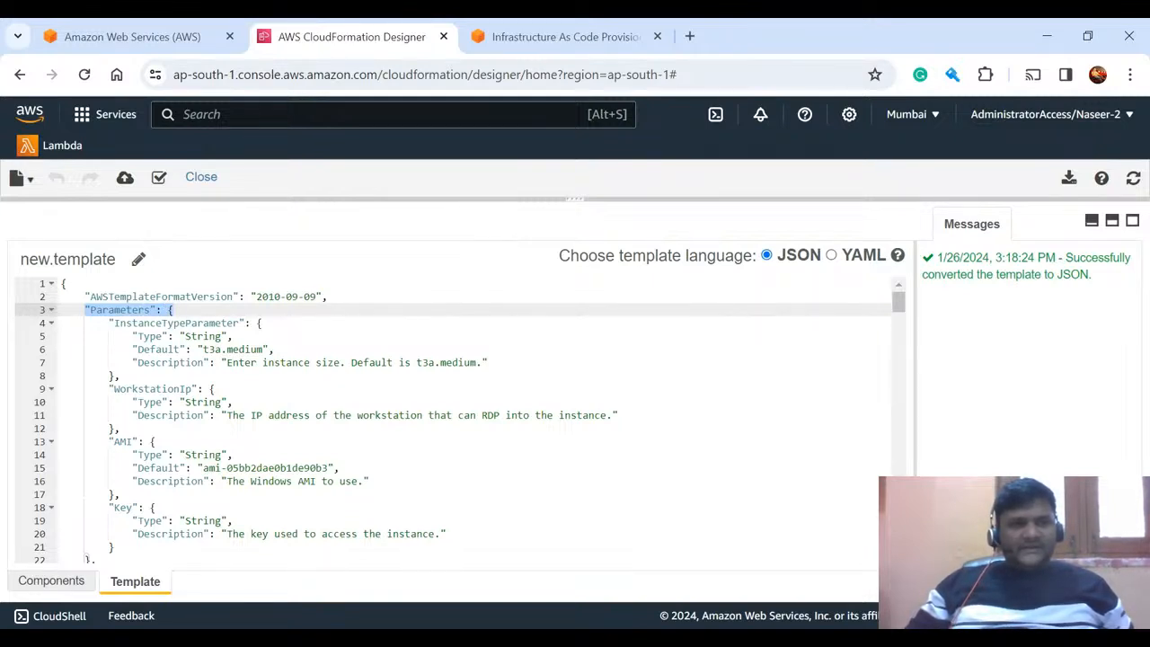
scroll(449, 422, down, 8)
scroll(450, 422, up, 6)
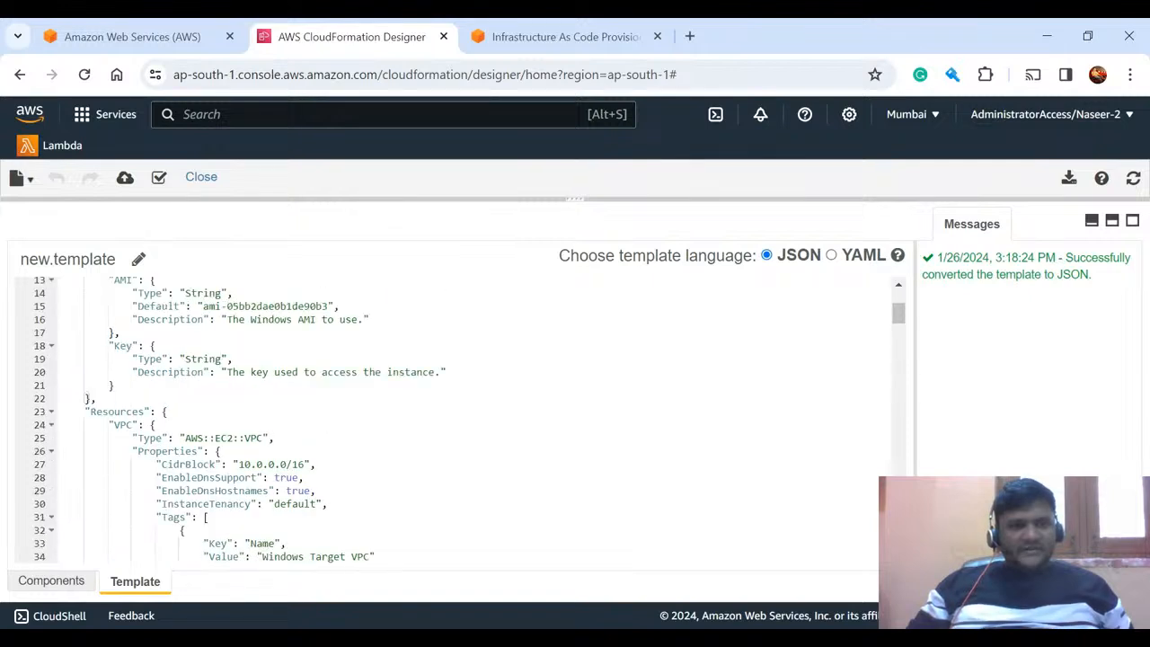
drag(90, 412, 263, 437)
scroll(252, 446, down, 4)
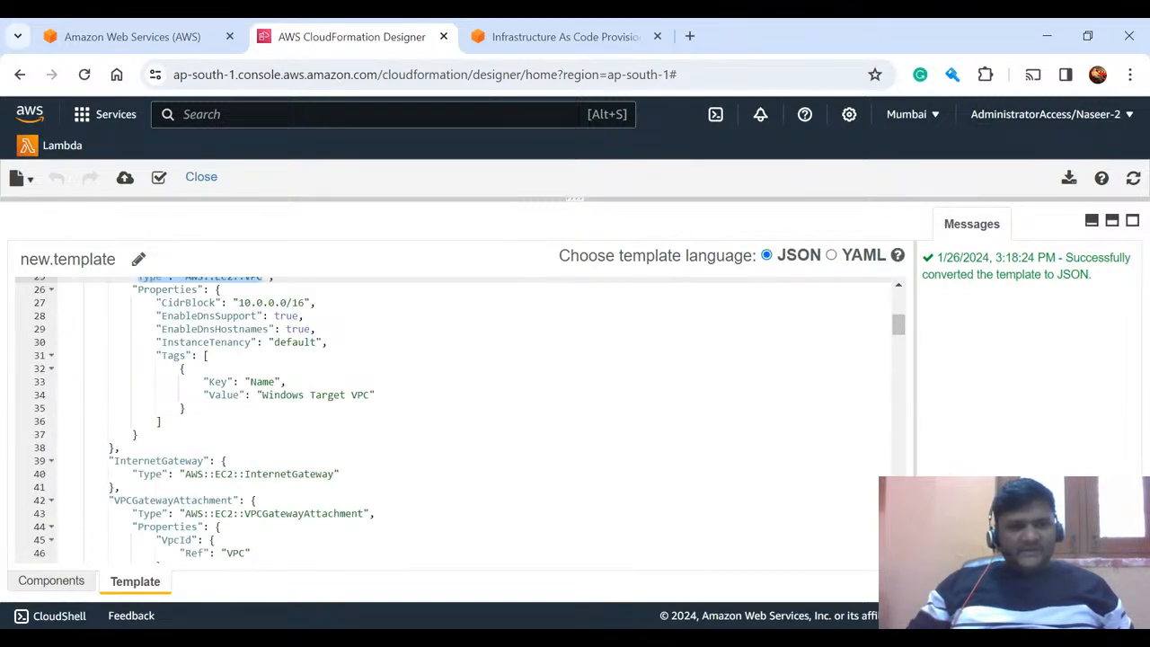
scroll(253, 447, up, 2)
scroll(253, 446, up, 6)
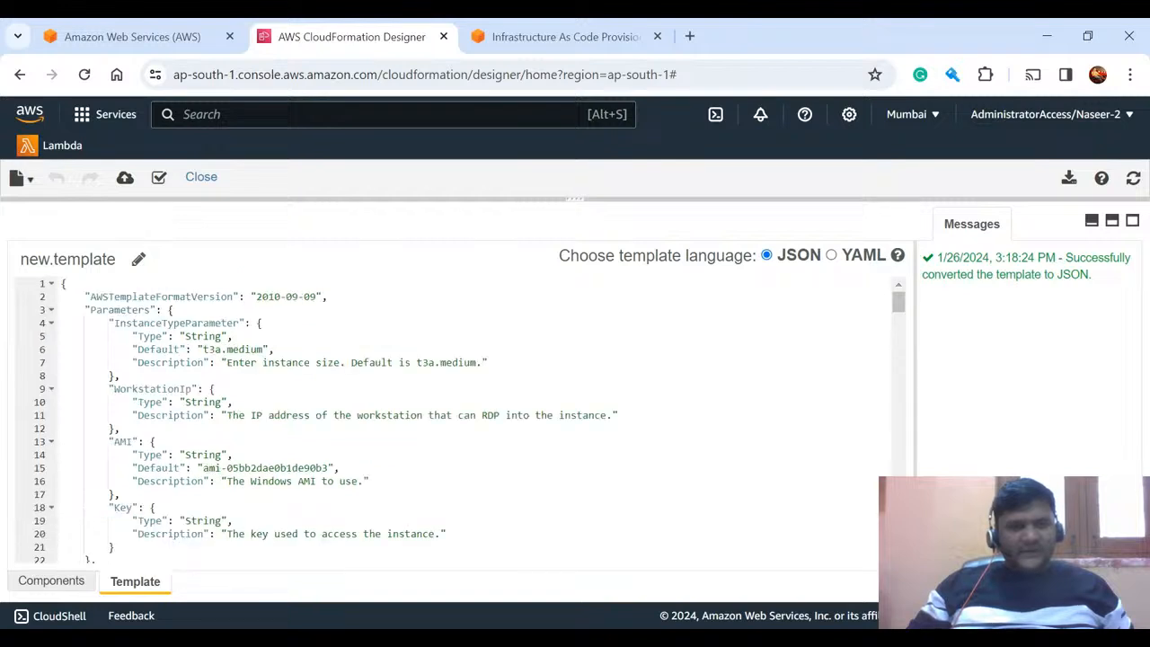
drag(90, 309, 151, 310)
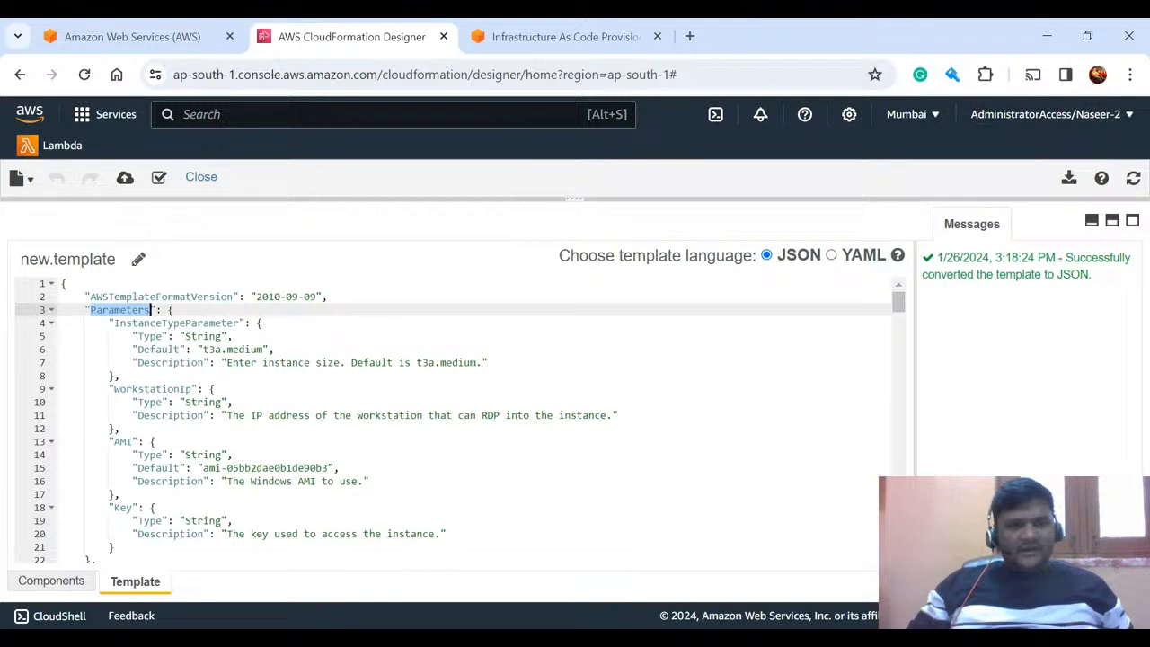
Turn the Default of InstanceTypeParameter into a list by bracketing "t3a.medium" and adding "t3a.small" as a second entry
click(198, 348)
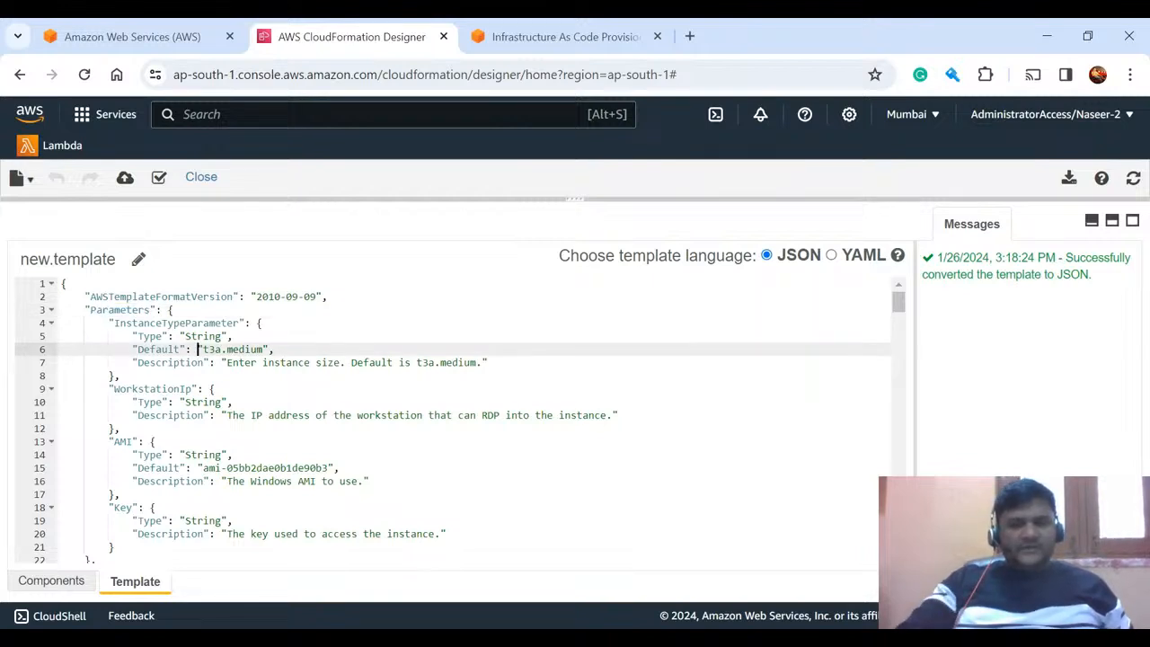
text([)
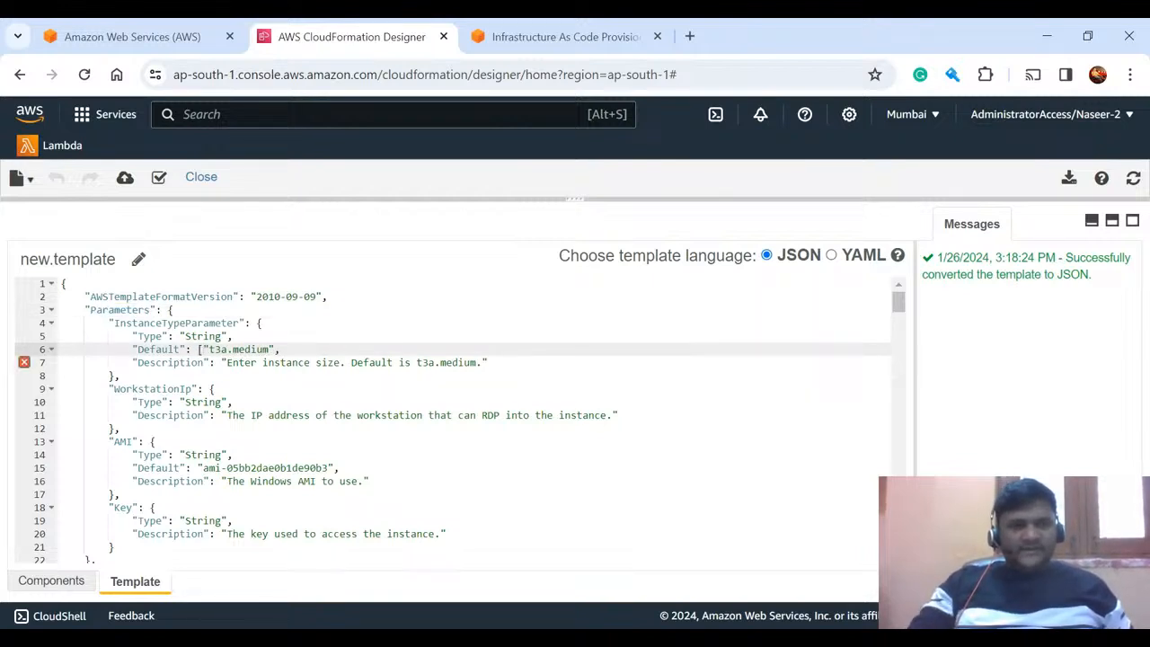
key(Right)
key(Right)
key(Right)
key(Right)
key(Right)
key(Right)
key(Right)
key(Right)
key(Right)
key(Right)
key(Right)
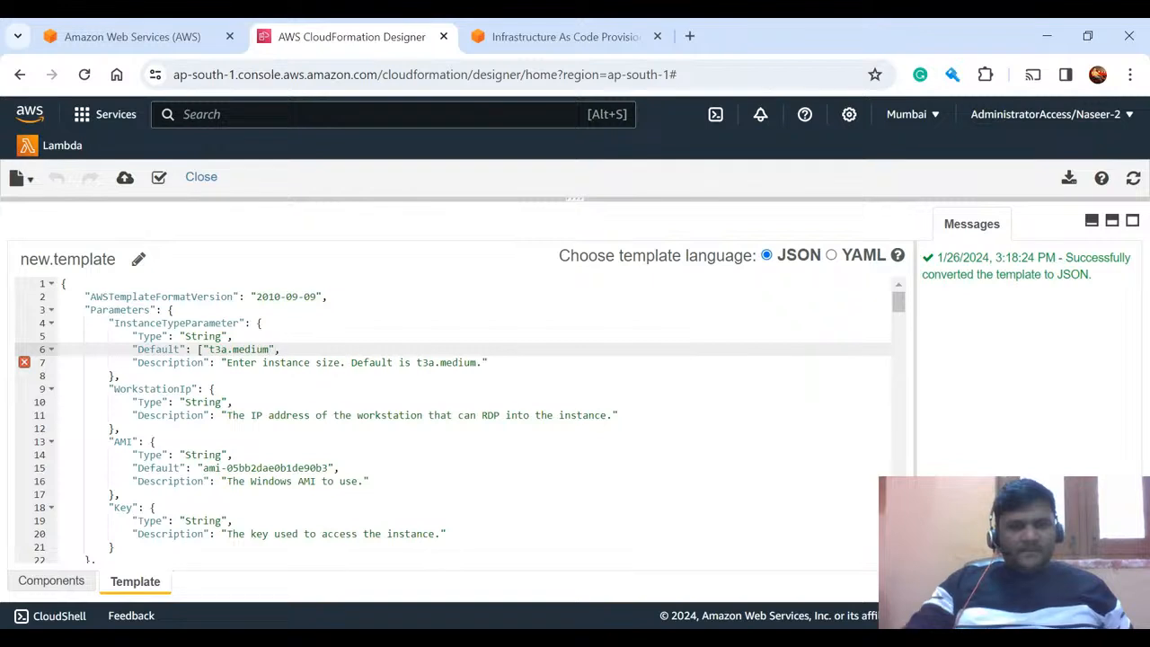
text(])
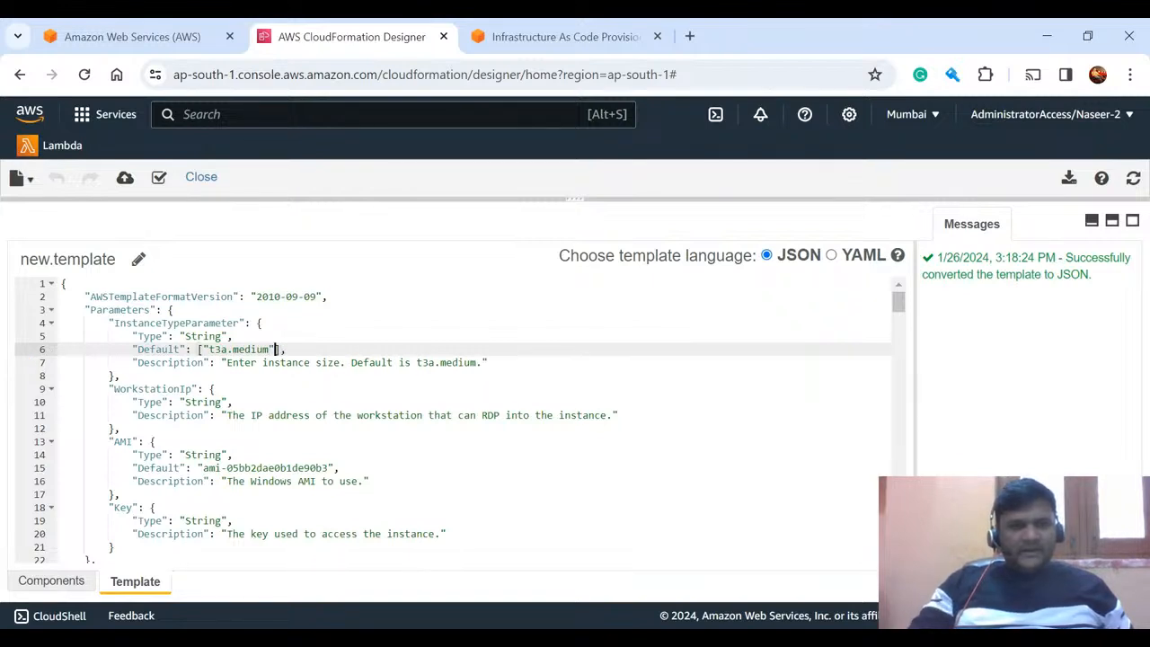
text(,)
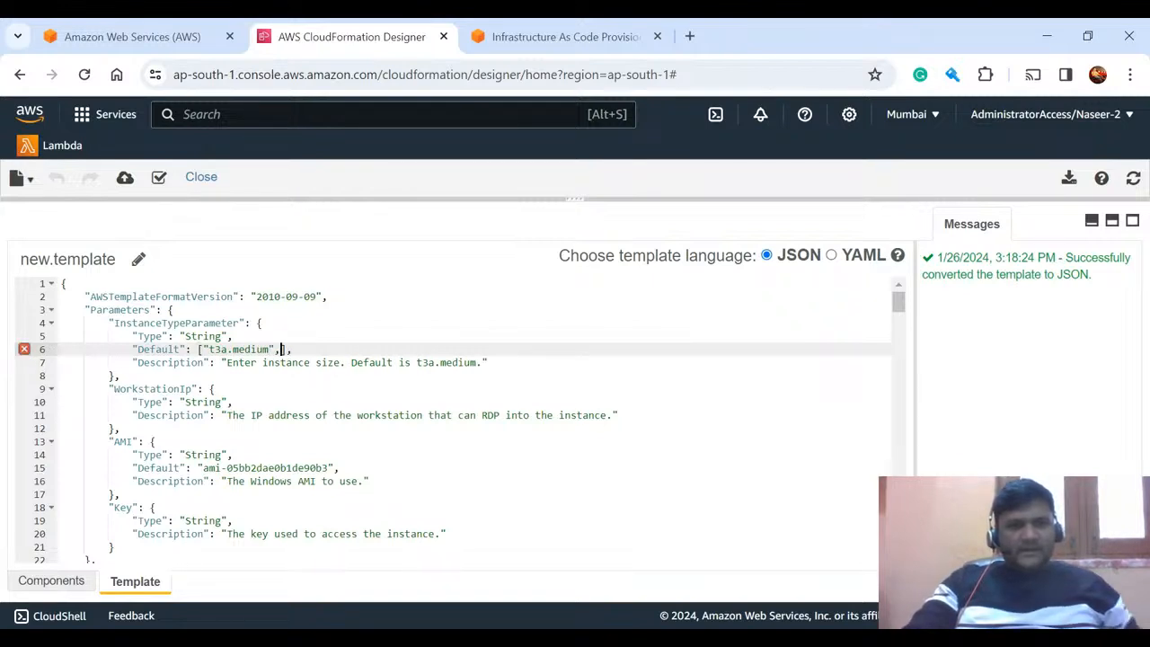
text(")
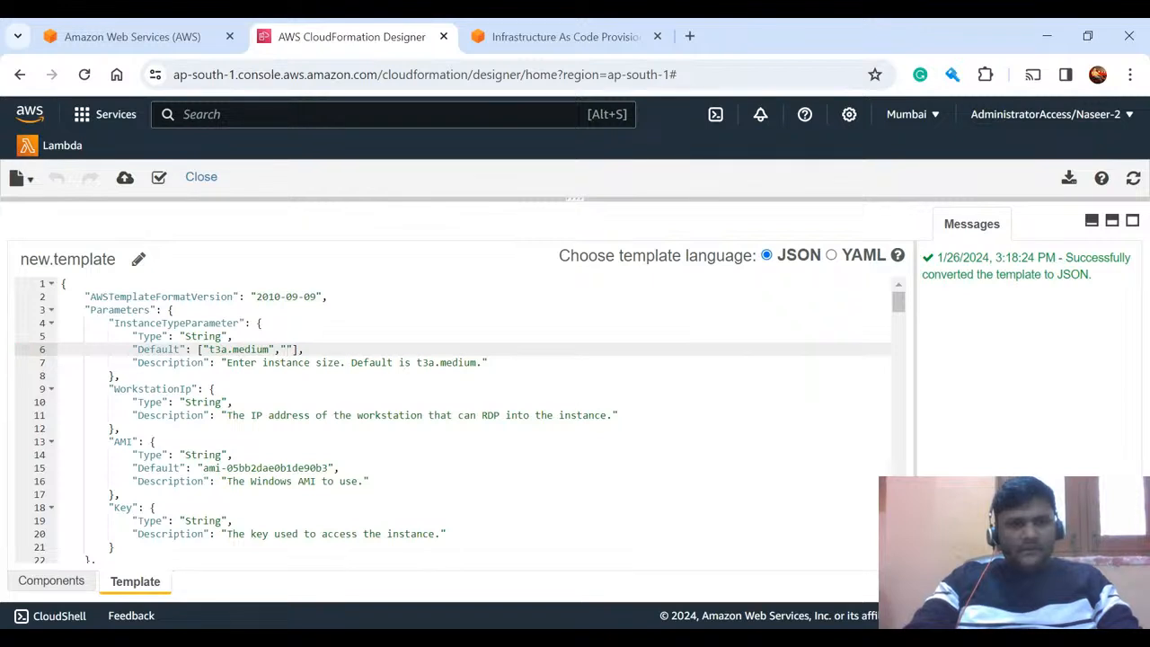
text(t3a)
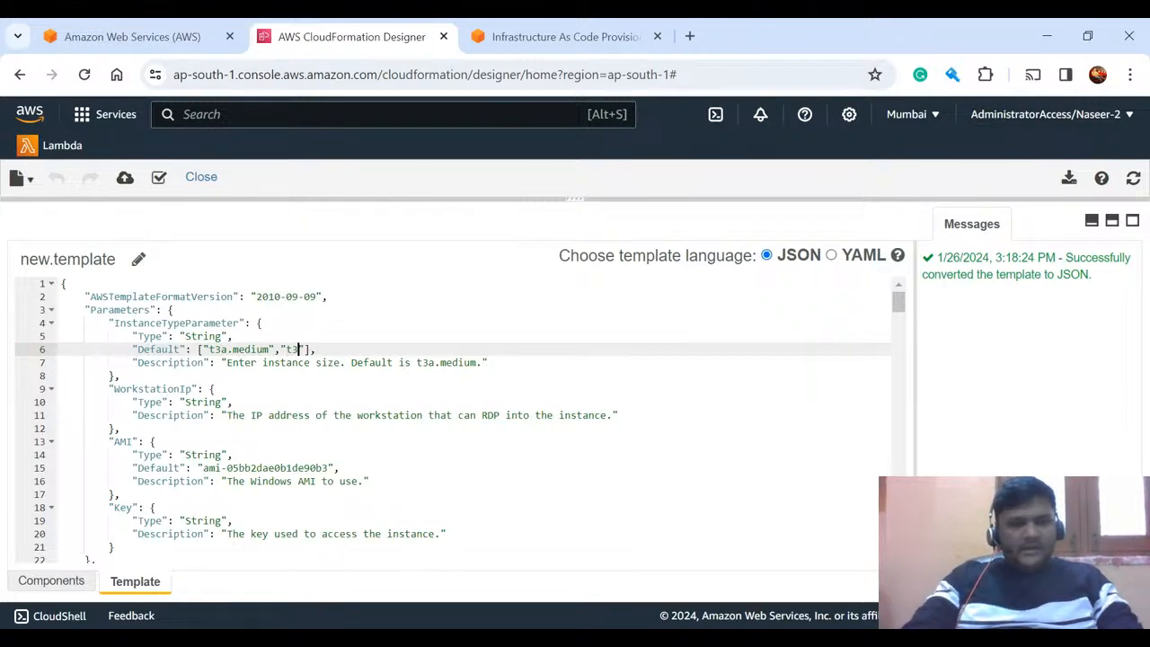
text(.smal)
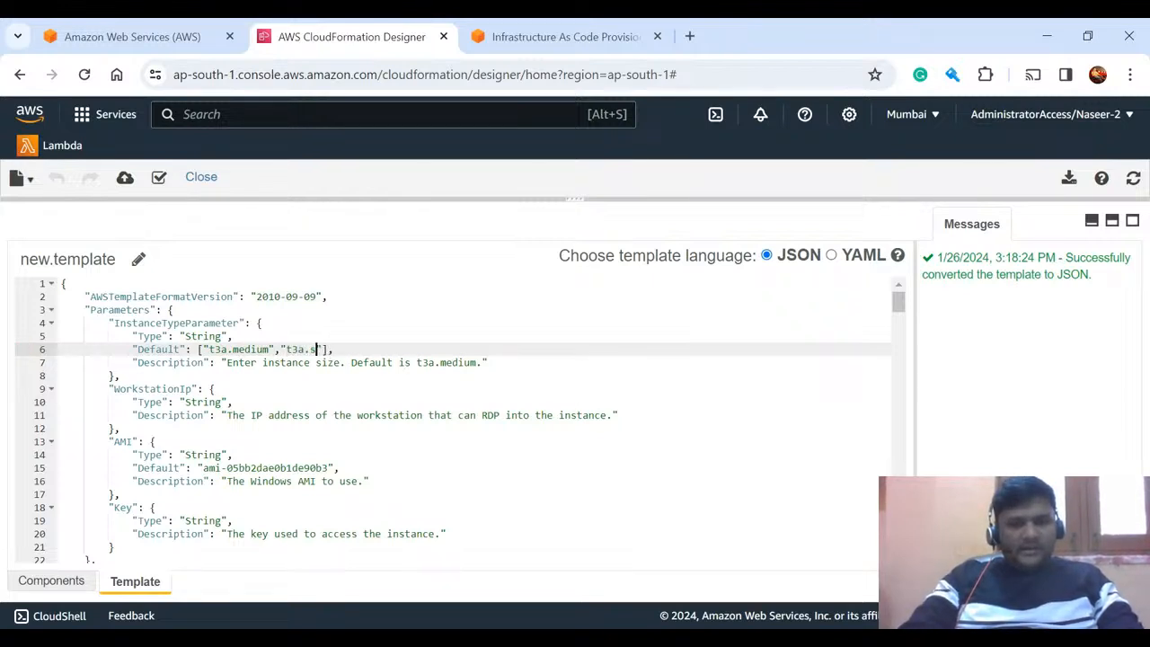
text(l)
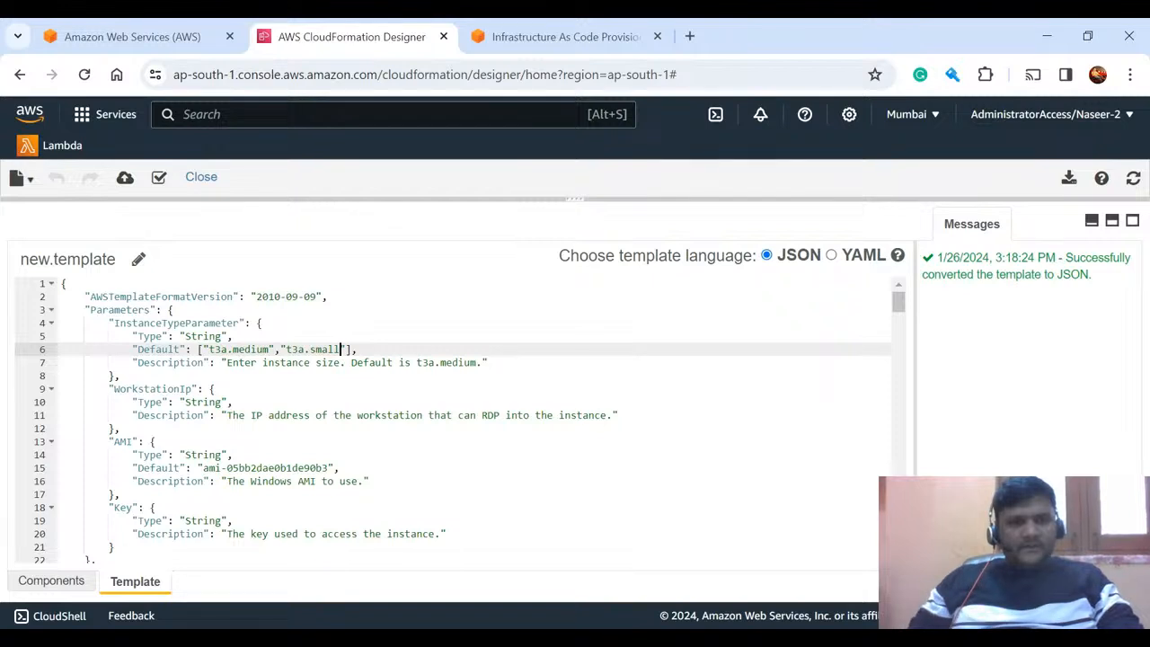
Review the remaining parameters and highlight the default image ID of the AMI parameter
scroll(450, 422, down, 2)
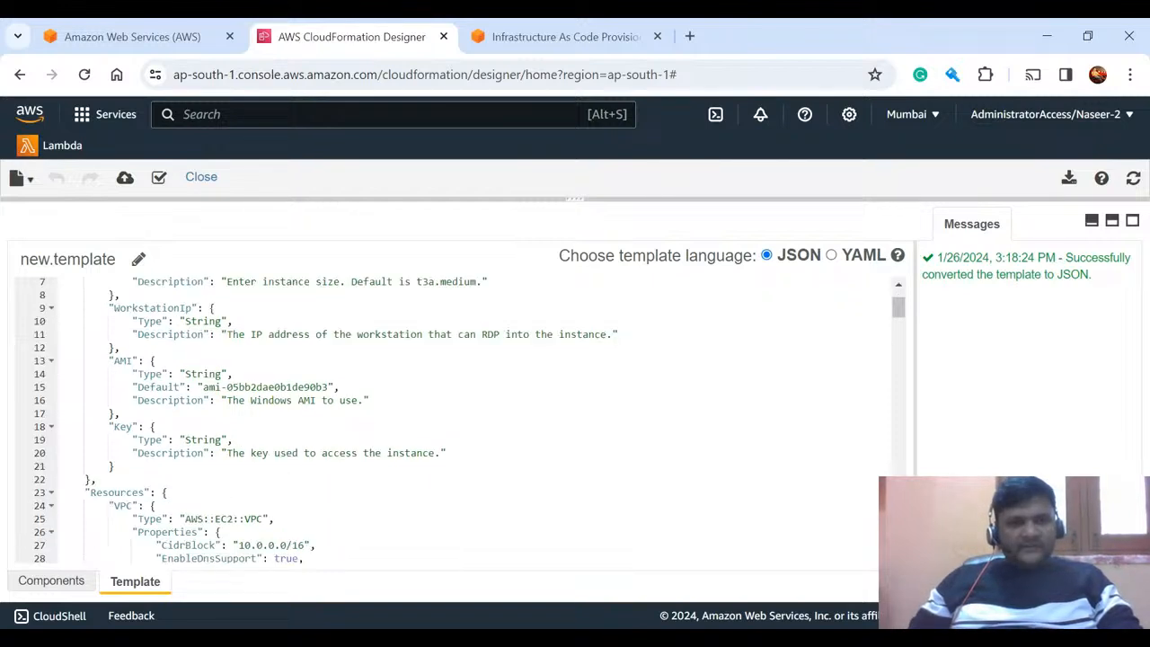
scroll(449, 422, up, 2)
scroll(450, 423, down, 2)
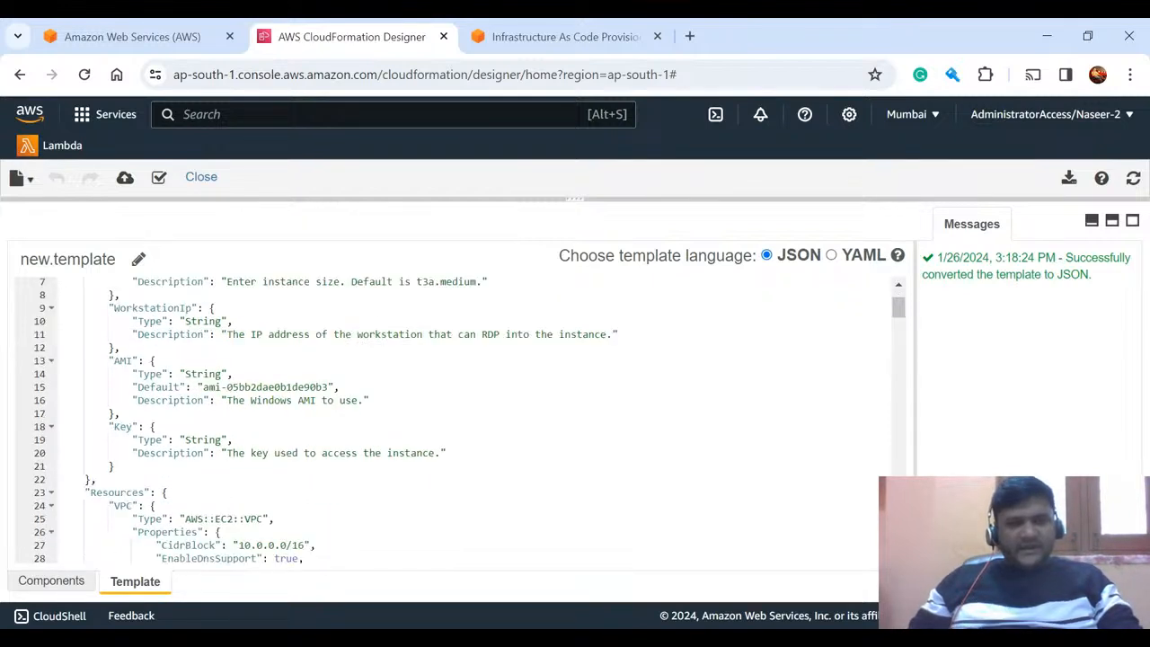
drag(203, 386, 329, 386)
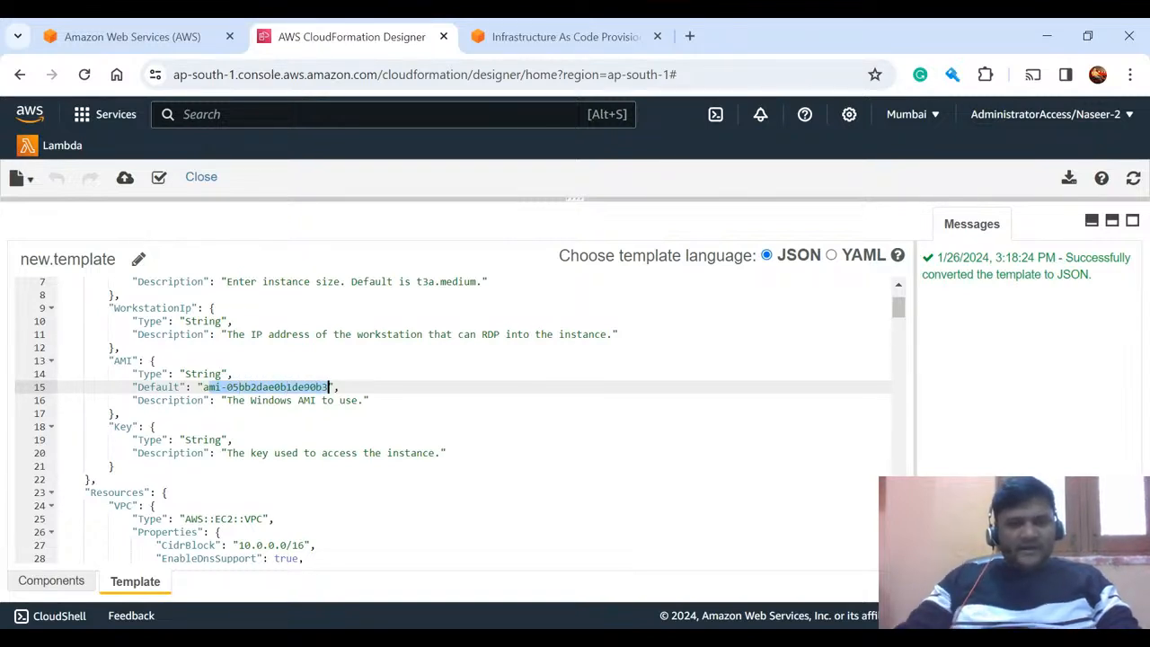
Clear the default image ID of the AMI parameter, leaving an empty string as its Default
key(BackSpace)
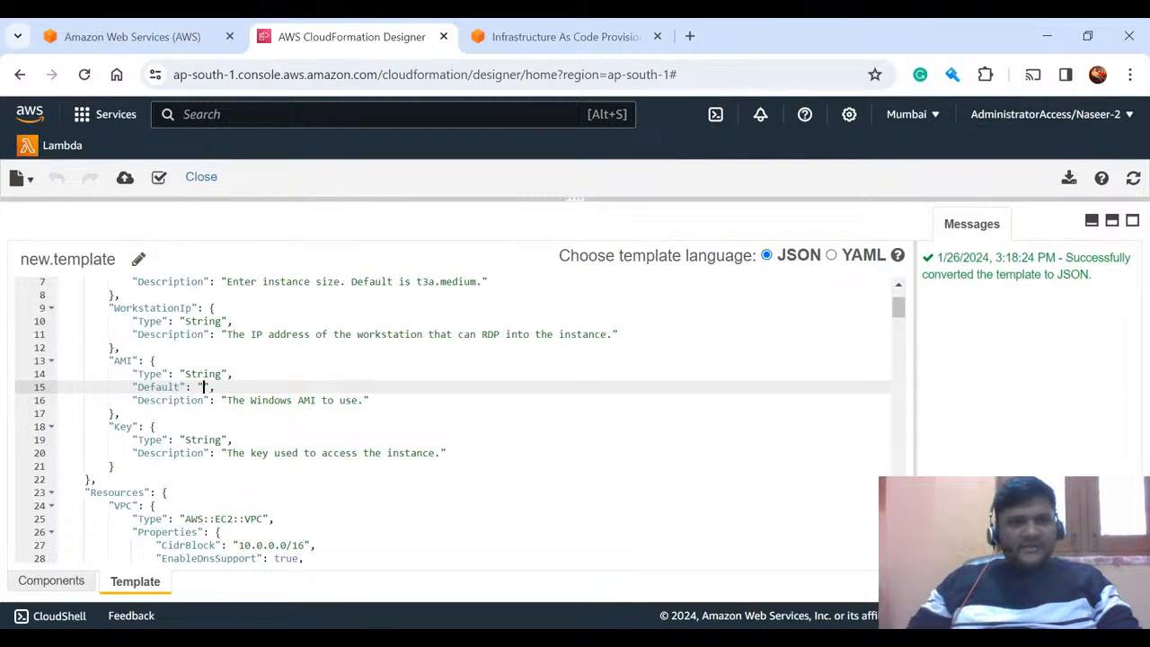
click(566, 43)
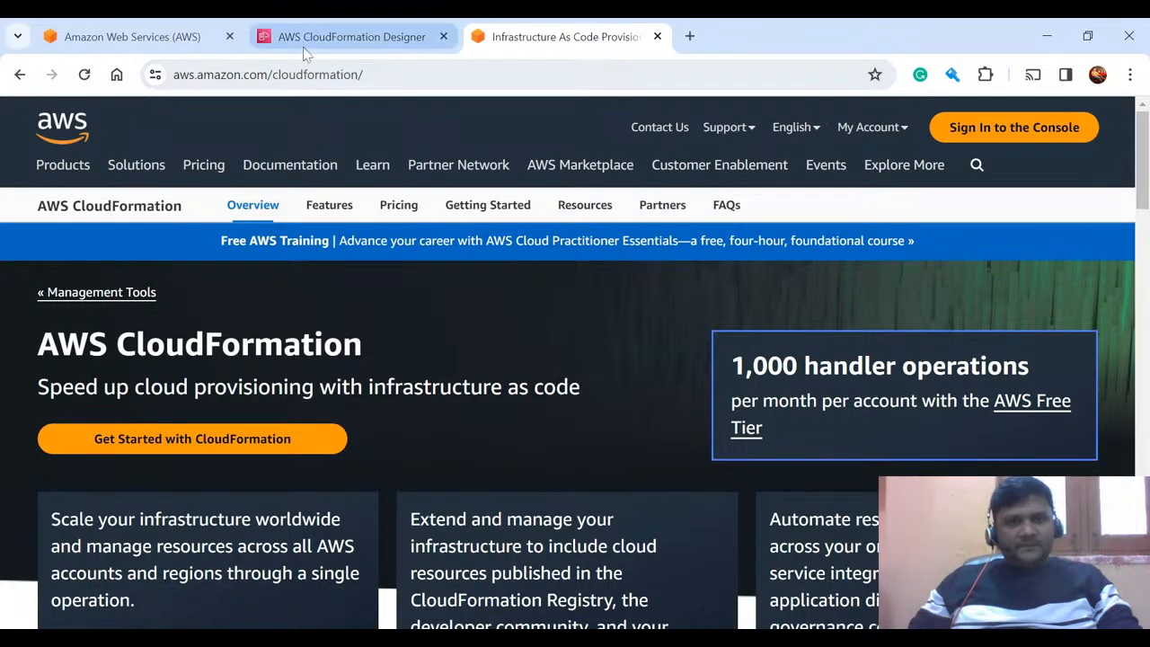
click(170, 44)
click(350, 40)
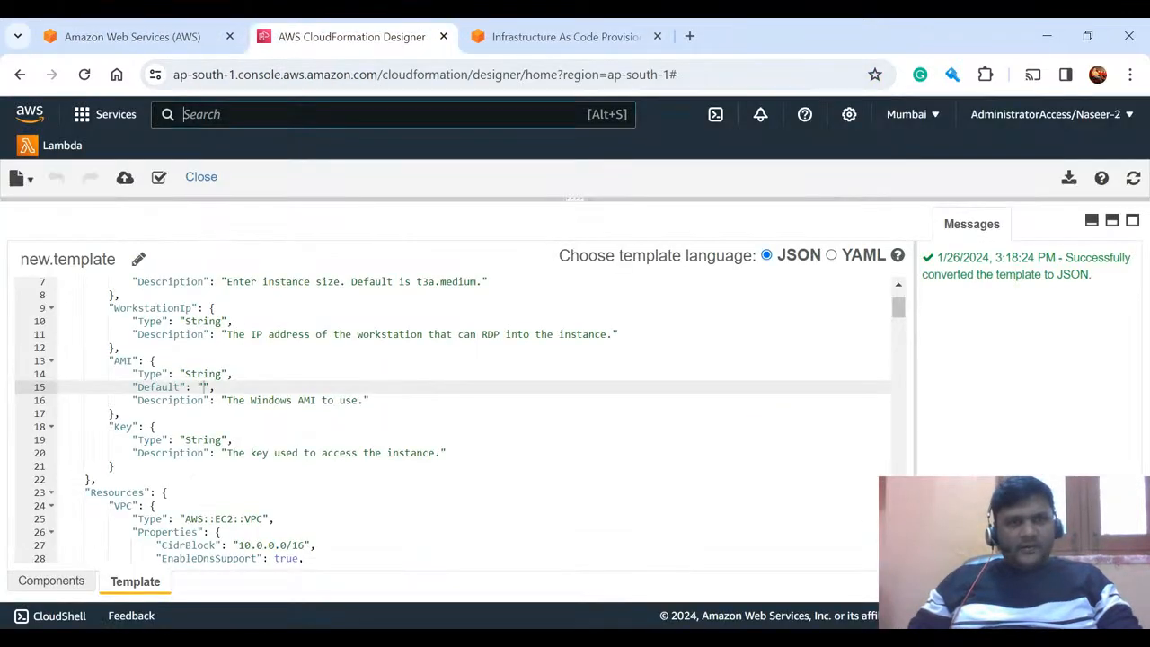
Open the EC2 service in a separate browser tab, keeping the Designer open, and go to its Instances page, reloading it once
key(alt+s)
text(EC2)
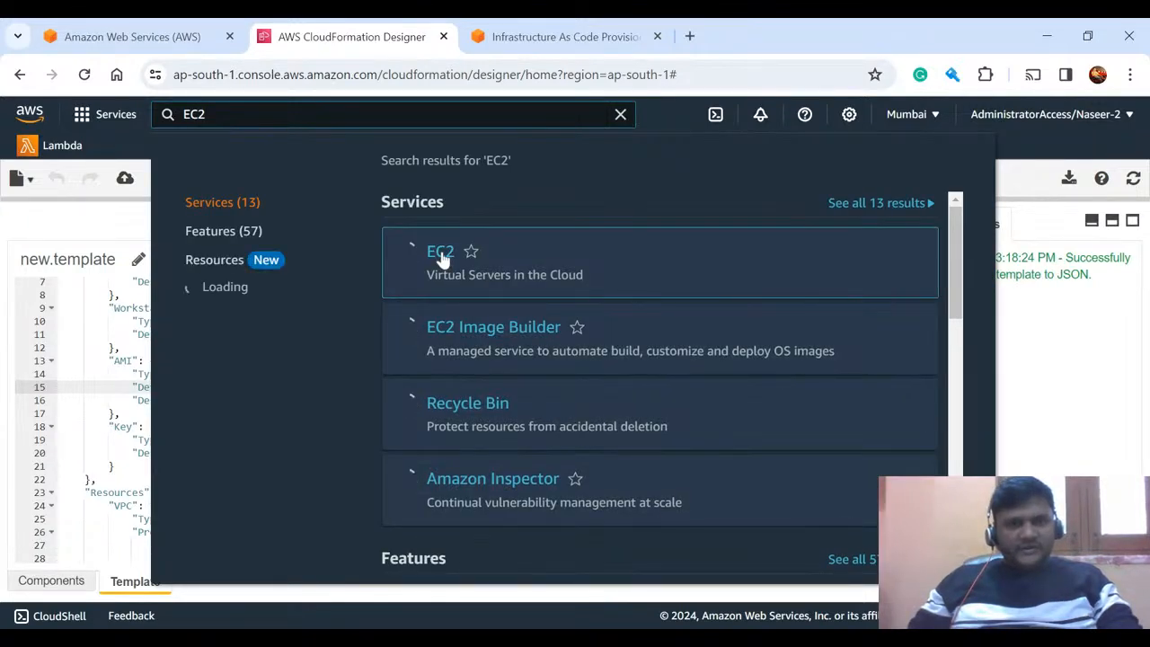
ctrl+click(441, 252)
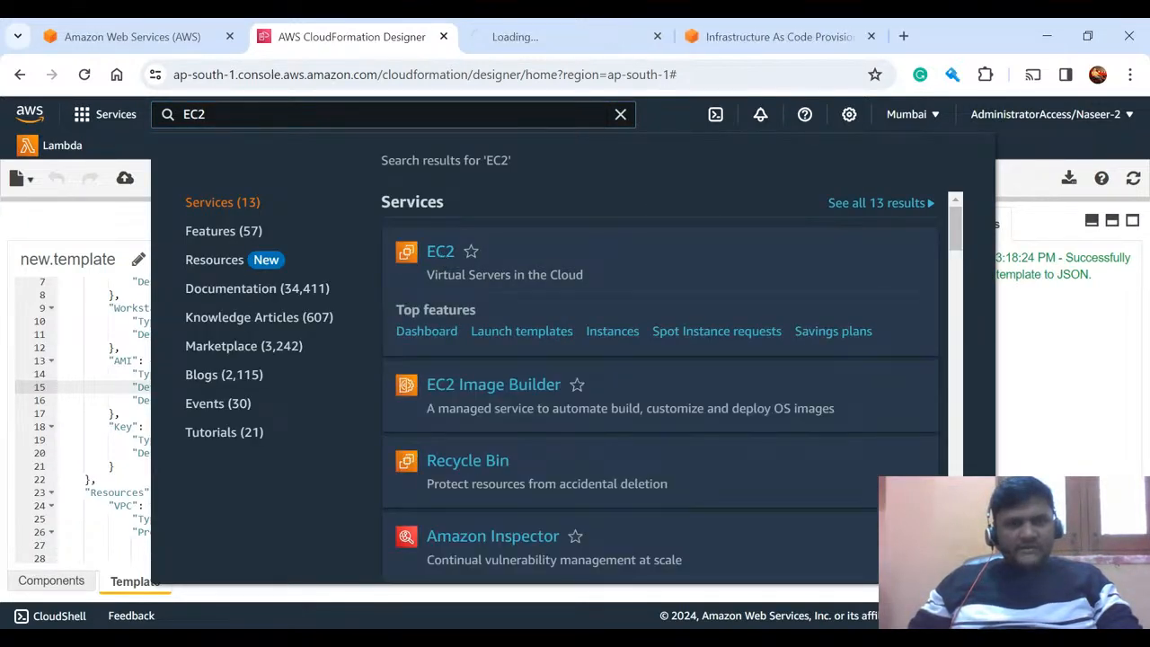
click(621, 115)
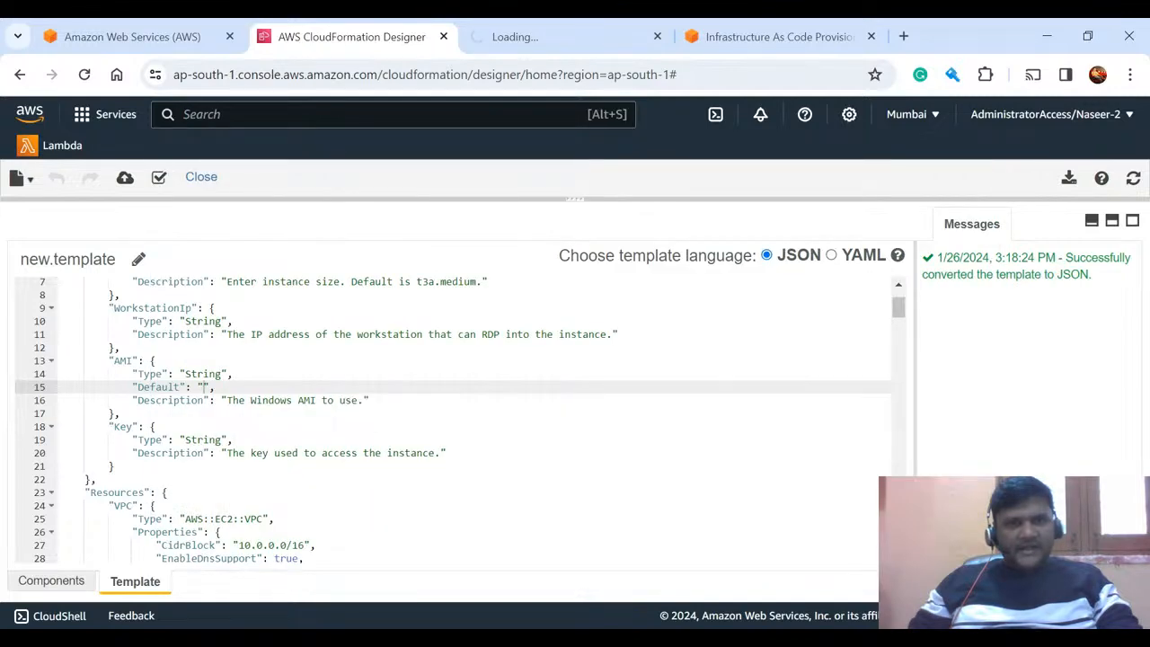
click(555, 34)
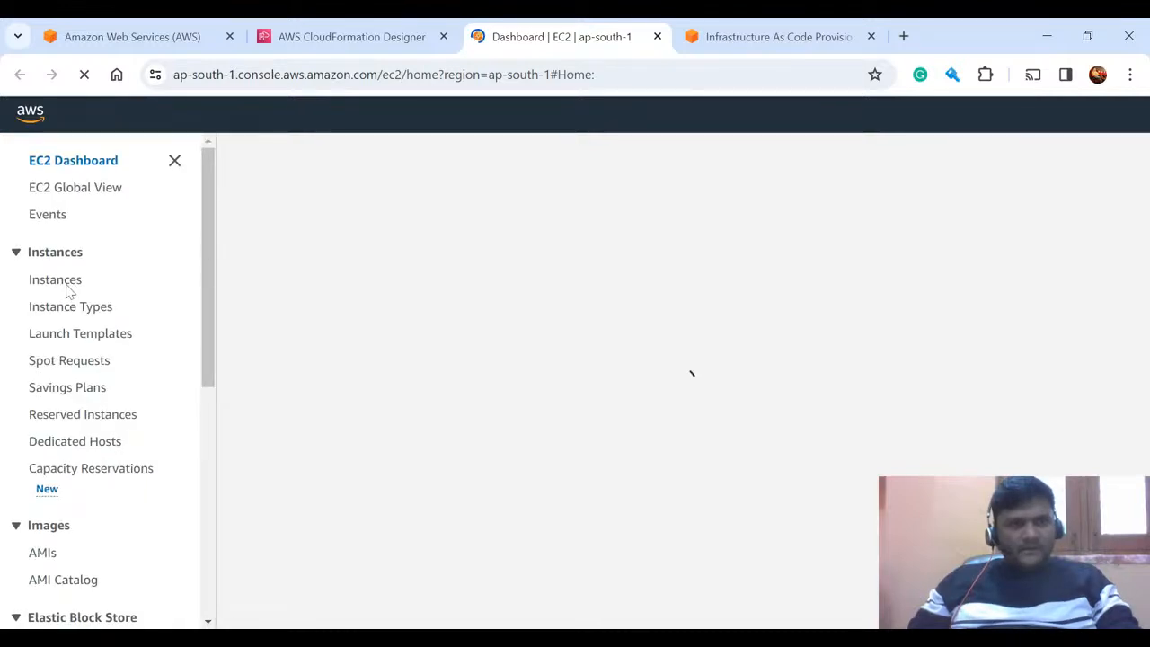
click(69, 287)
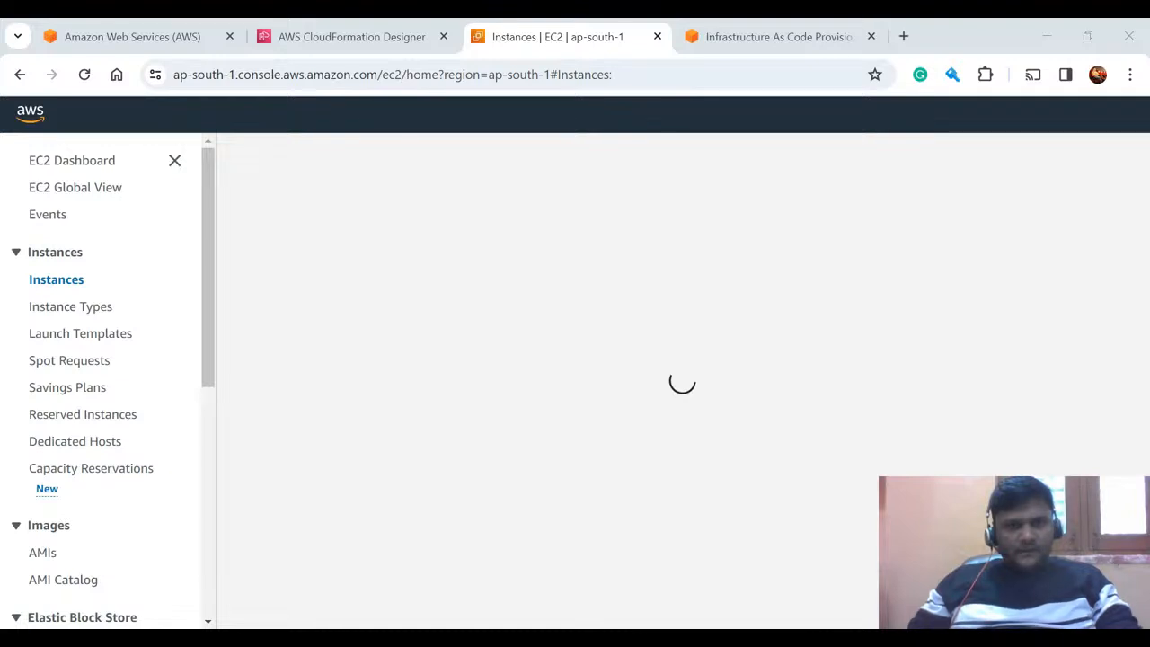
click(85, 75)
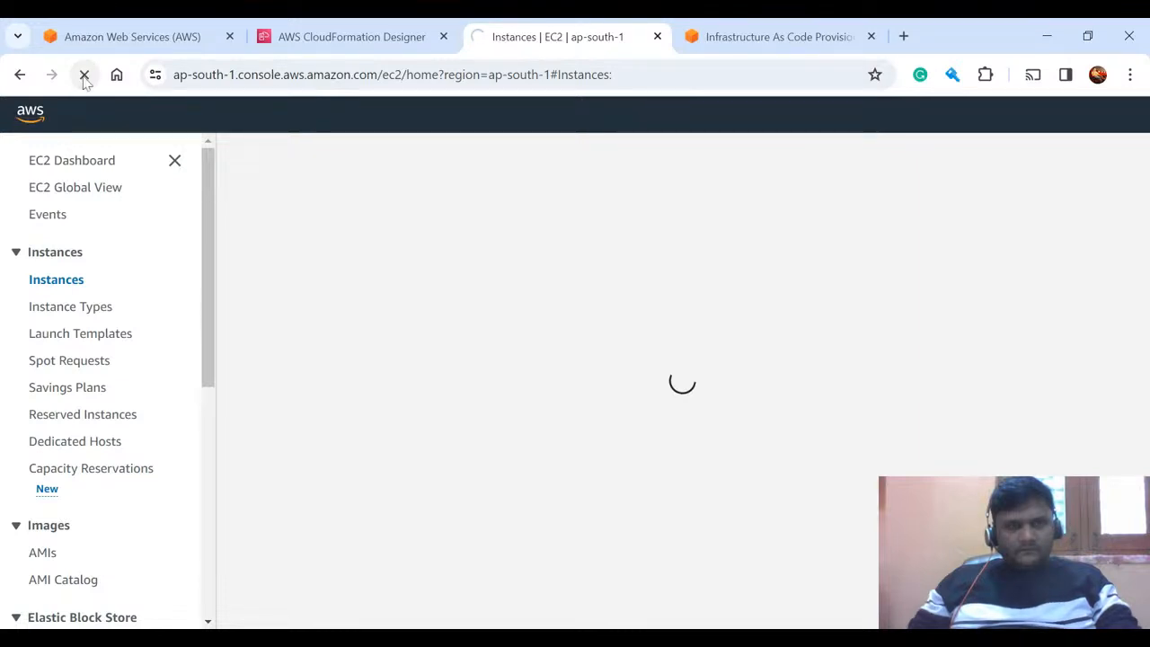